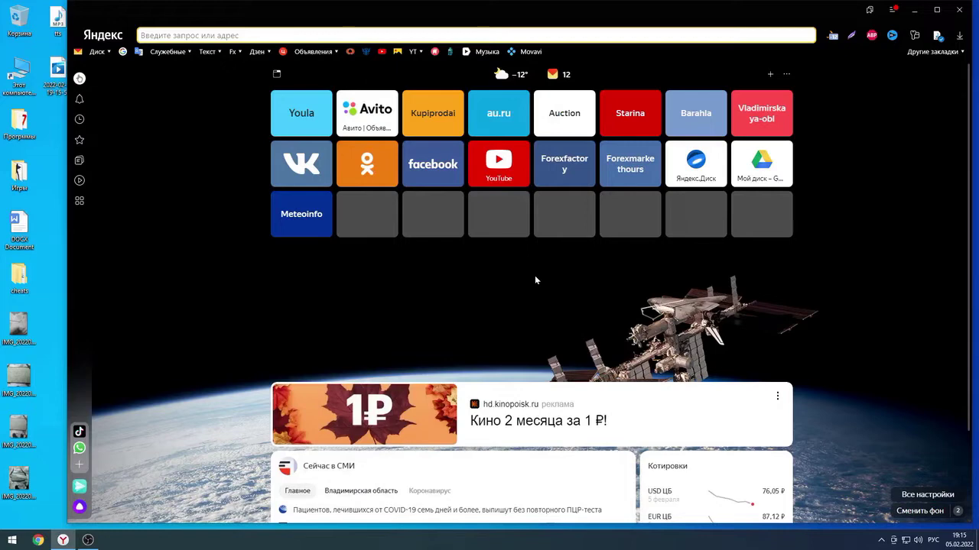
Go to the Youla classifieds home page and start posting a new listing
click(302, 112)
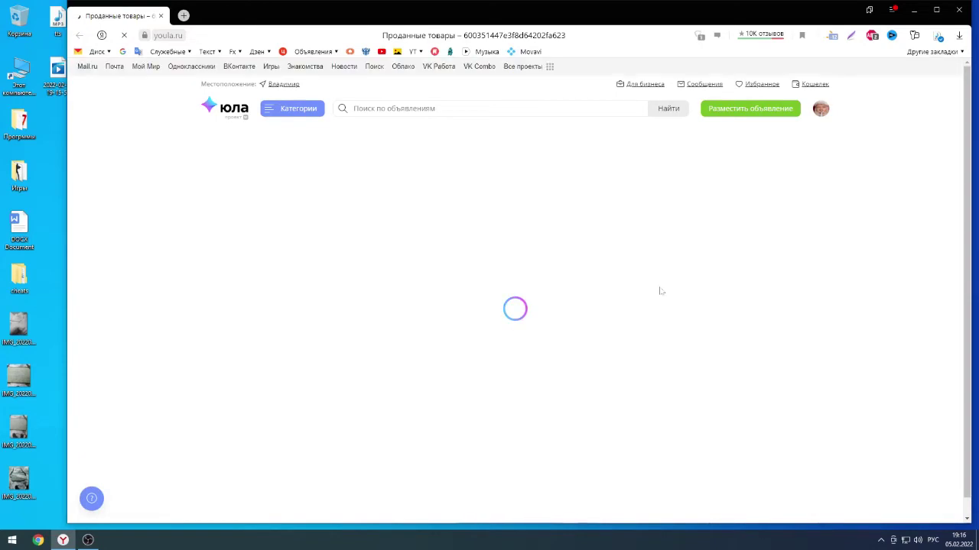
click(203, 120)
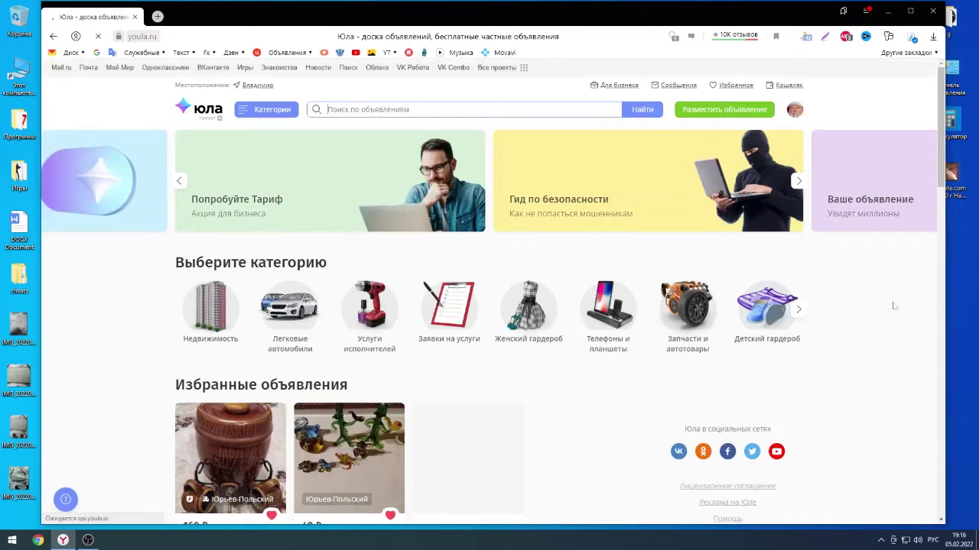
click(720, 112)
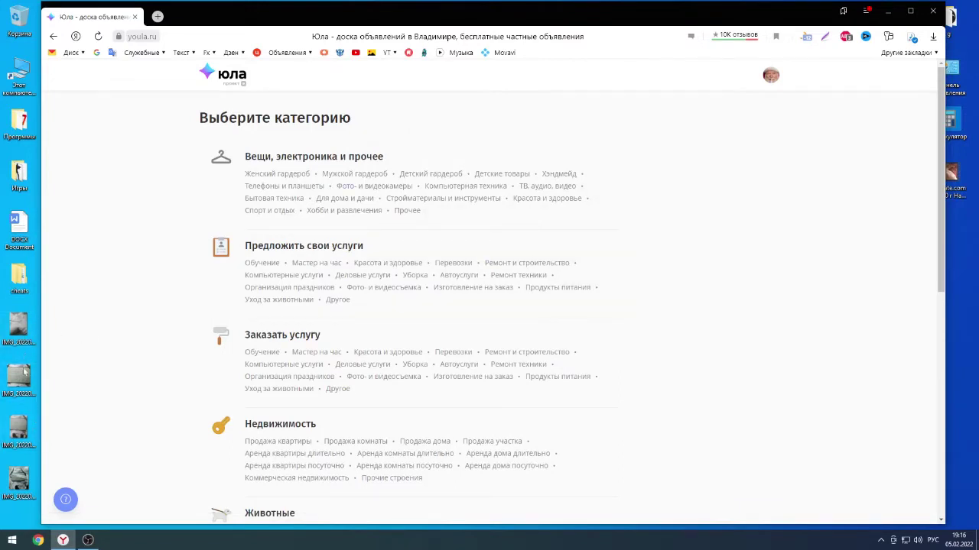
Examine the item photos IMG_20220129_111735.jpg and IMG_20220129_111702.jpg saved on the desktop
double_click(17, 331)
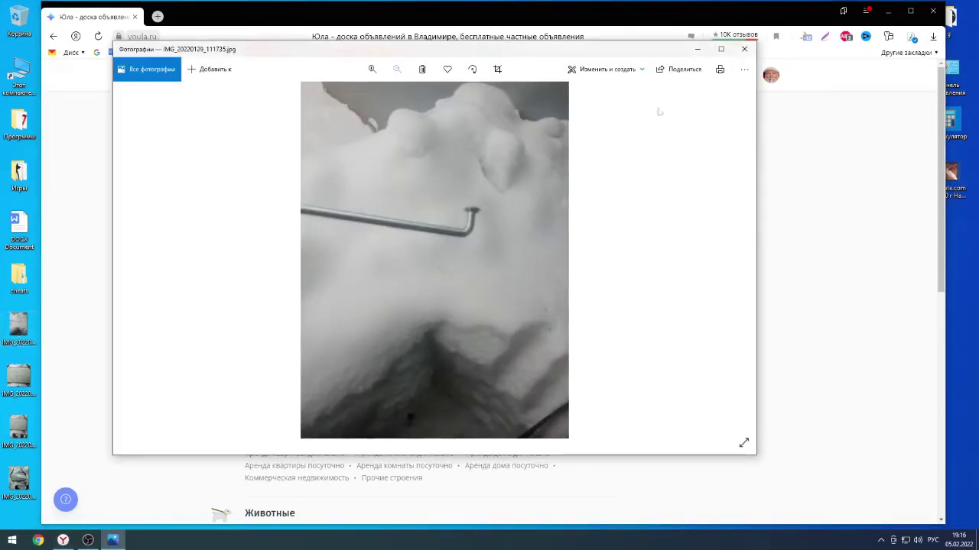
click(9, 498)
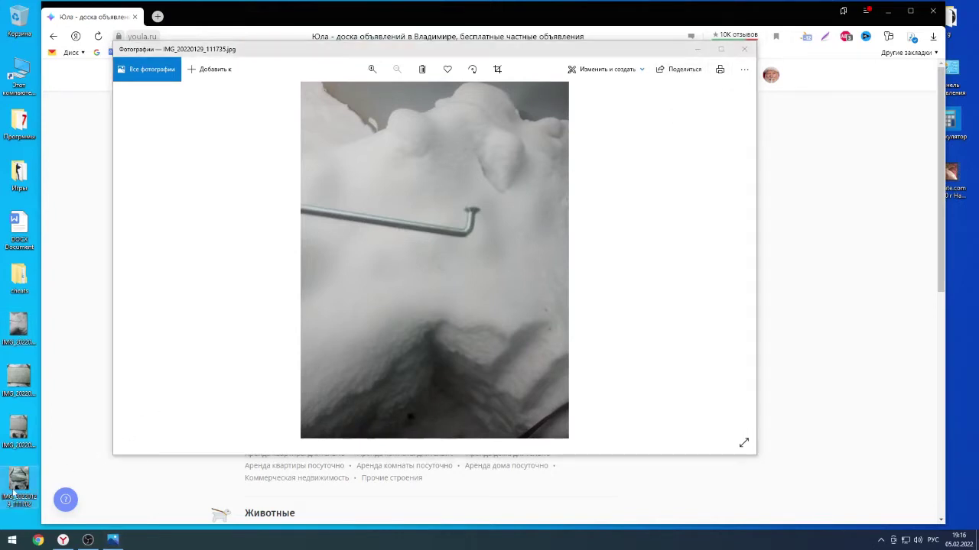
double_click(10, 497)
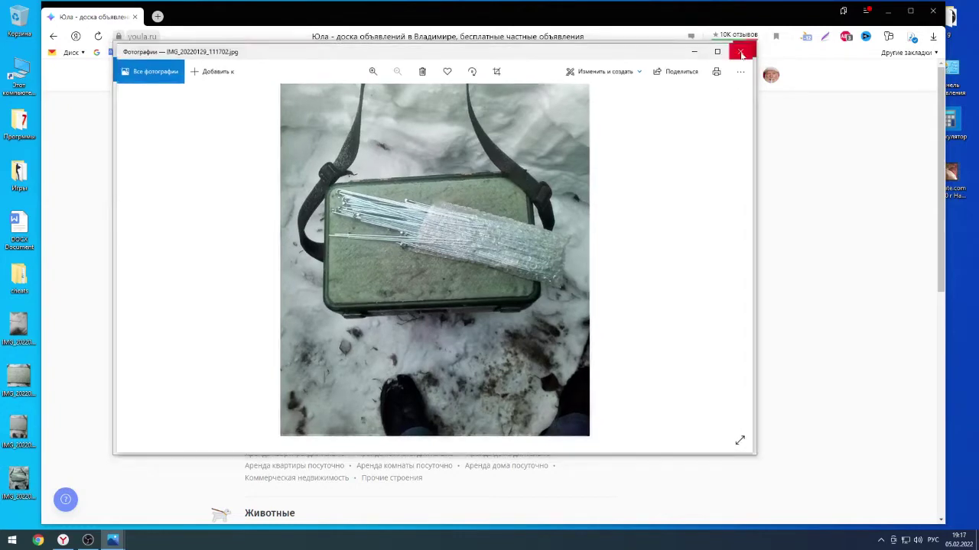
click(742, 51)
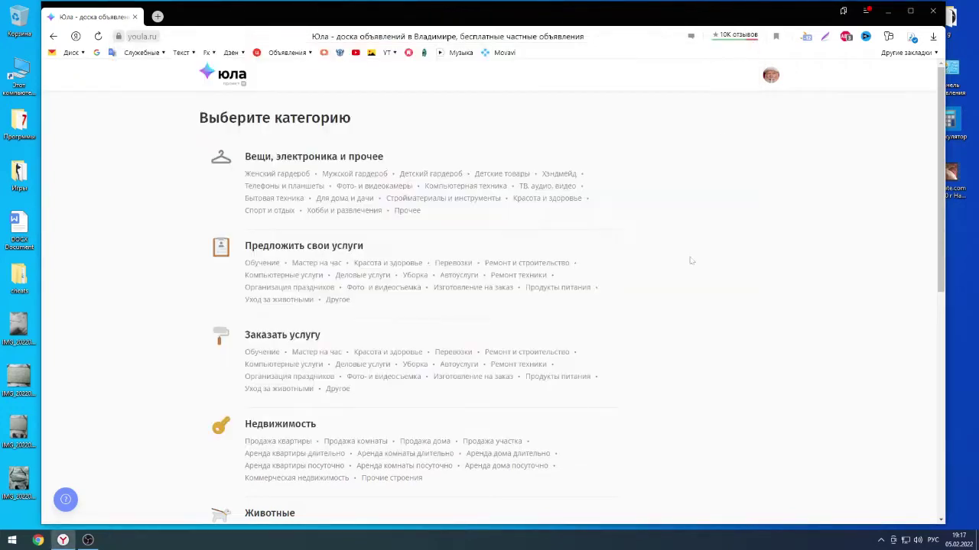
Put the listing in the category Стройматериалы и инструменты, subcategory Другое, with the listing type Продаю свое
click(439, 199)
click(604, 129)
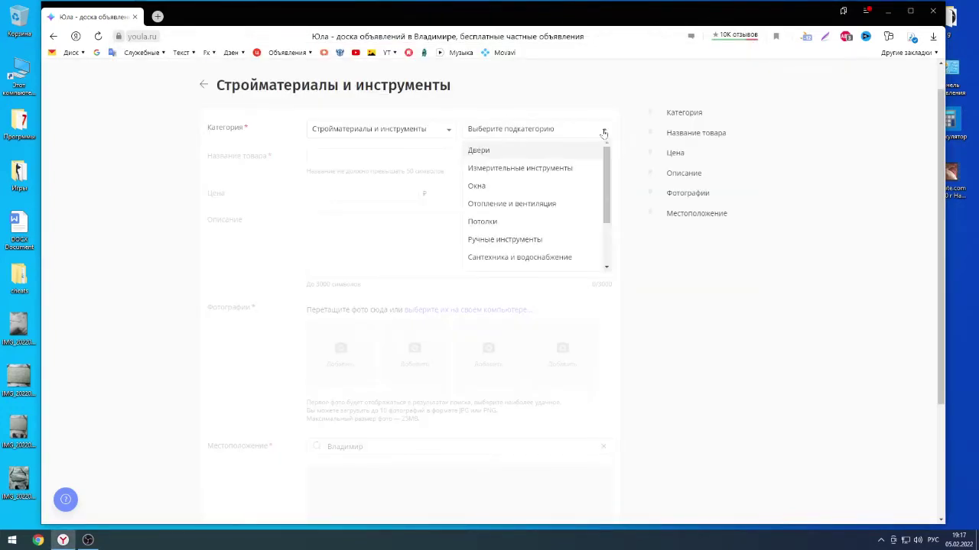
drag(607, 160, 606, 201)
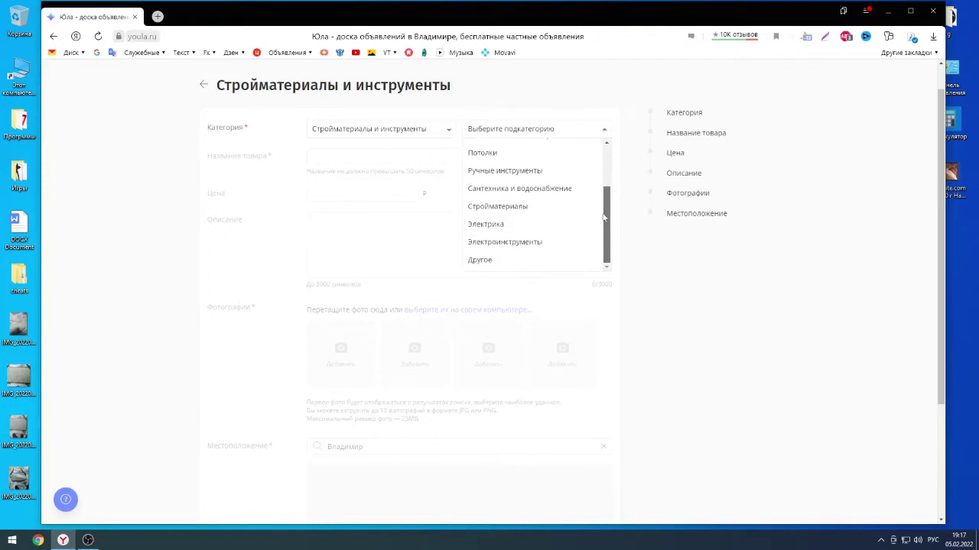
click(501, 264)
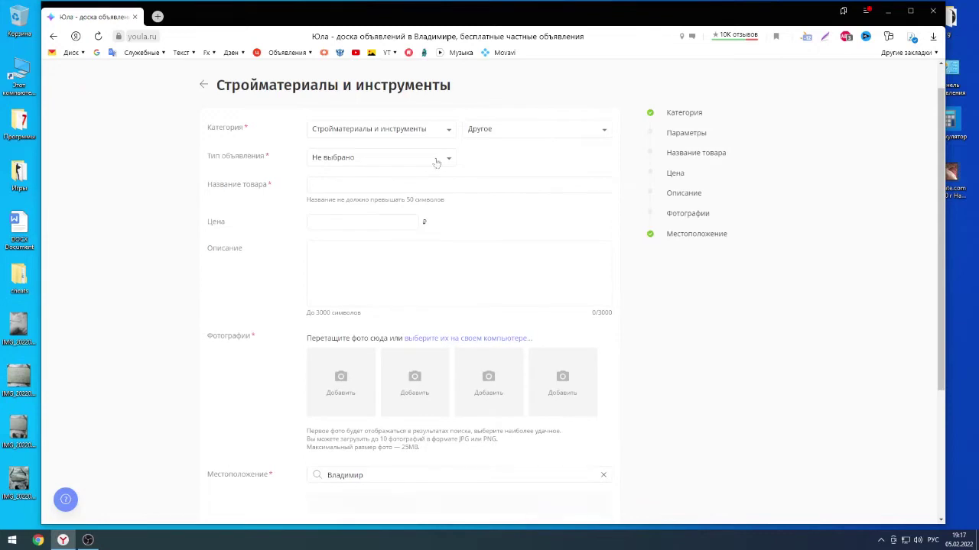
click(449, 161)
click(412, 177)
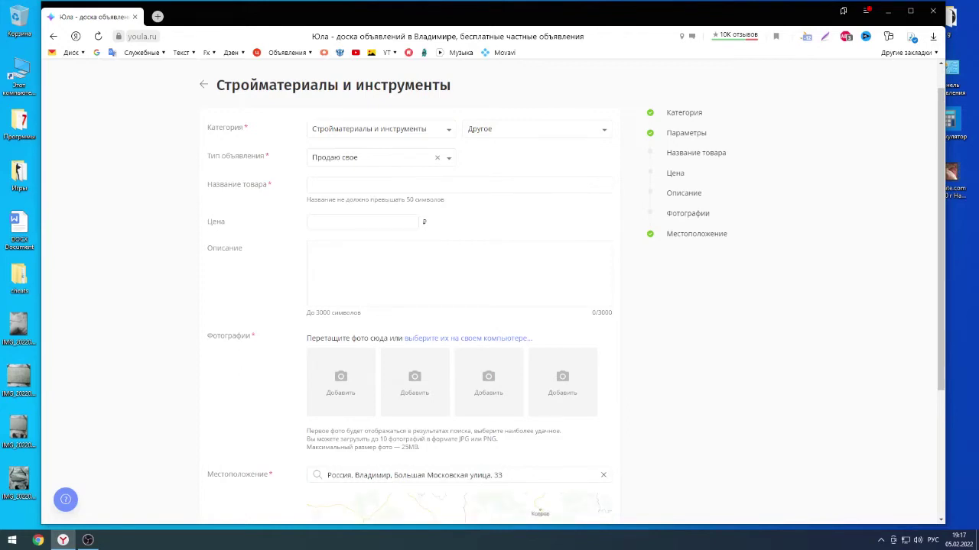
Name the item "Тяги от электрозамков дверей автомобиля." and set its price to 100 ₽
text(аги)
text( от эле)
text(ктрозамк)
text(ов двере)
text(й автомобиля.)
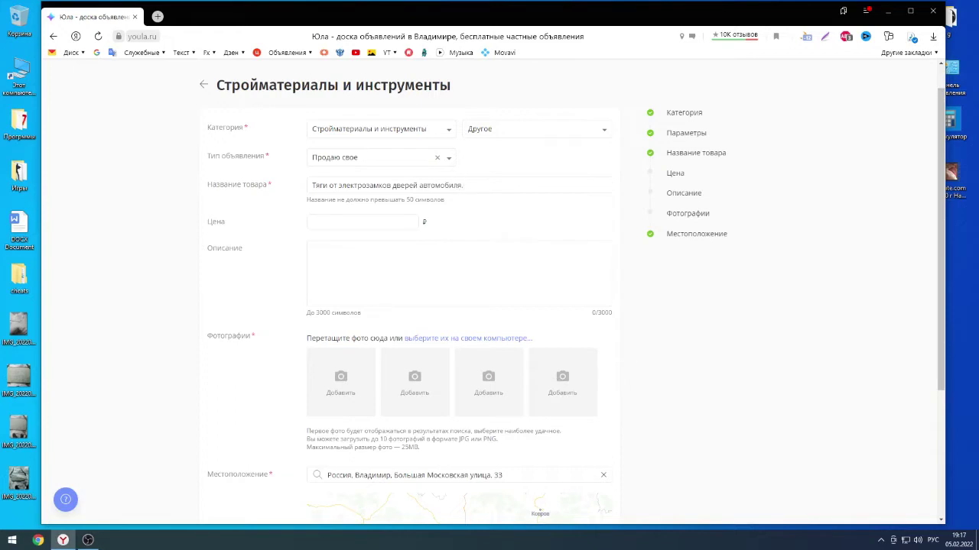
click(360, 222)
text(100)
click(952, 26)
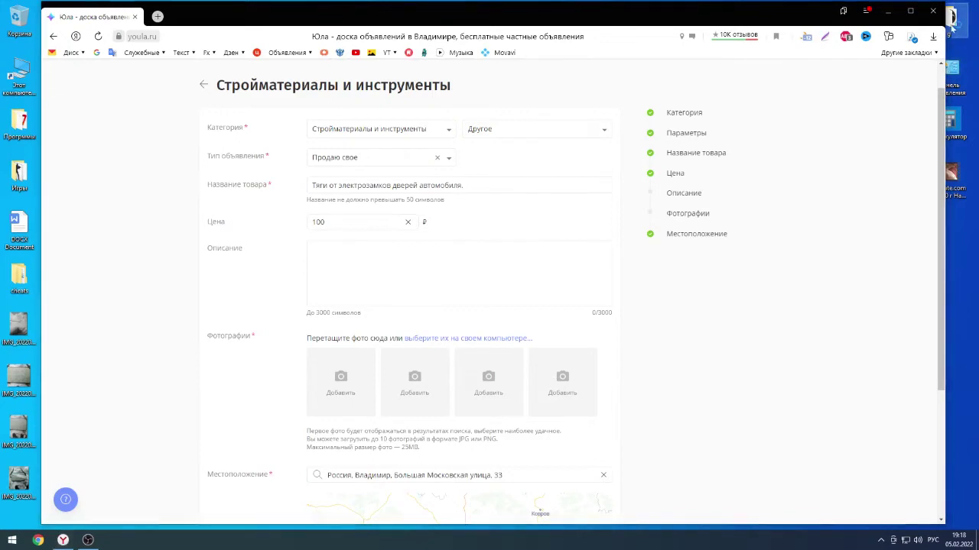
double_click(952, 26)
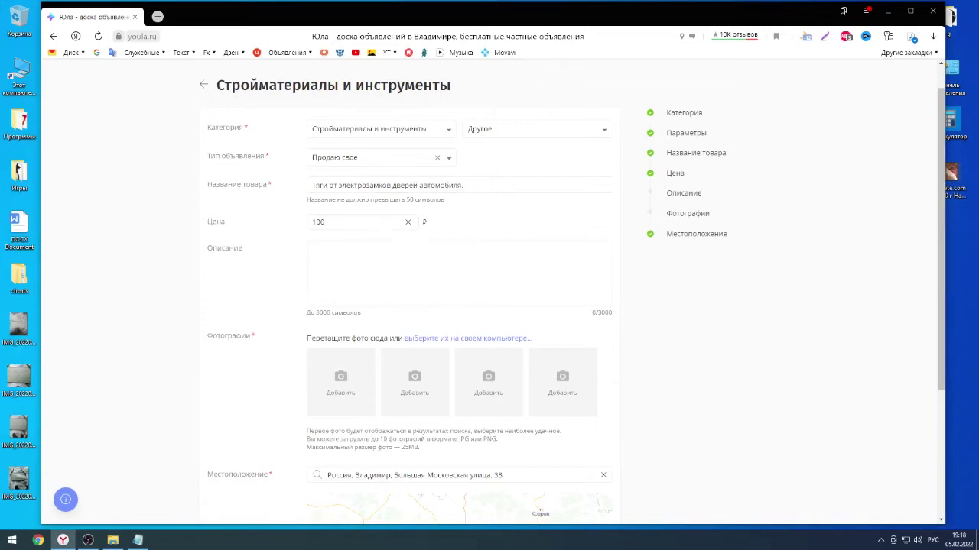
Draft the description "Необходимая вещь для автоэлектриков при установке центральных замков, автосигнализаций"
text(Необходимая вещь для автоэлект)
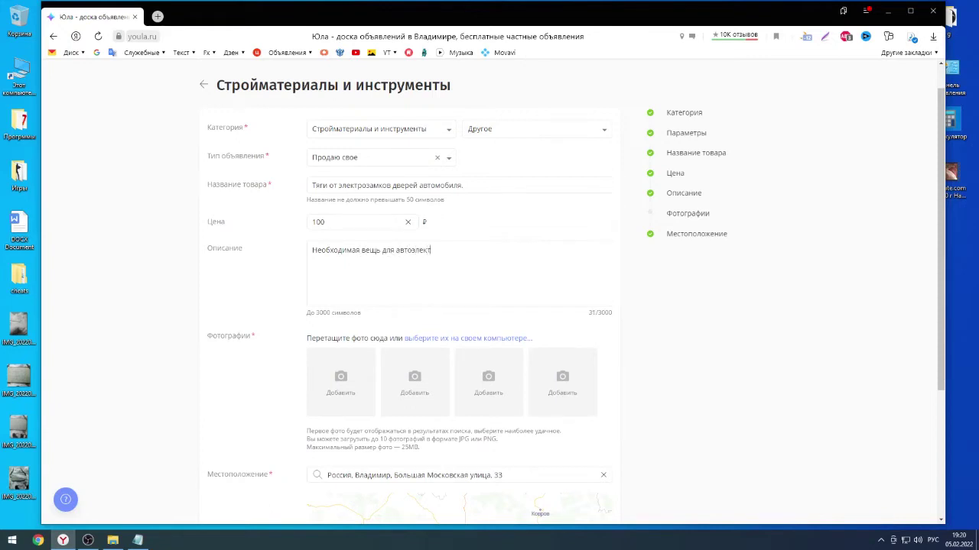
text(риков при установке центральны)
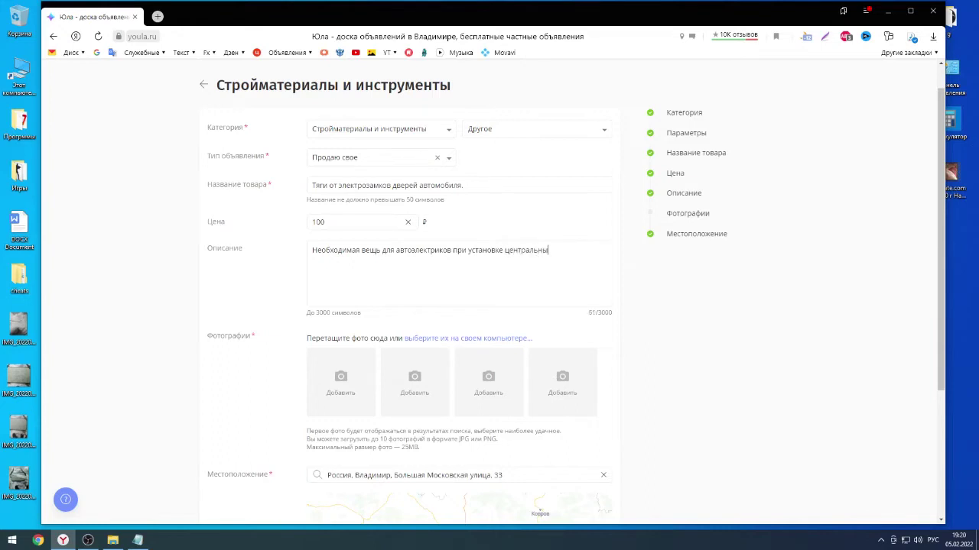
text(х замков. сигнализацийавтосигна)
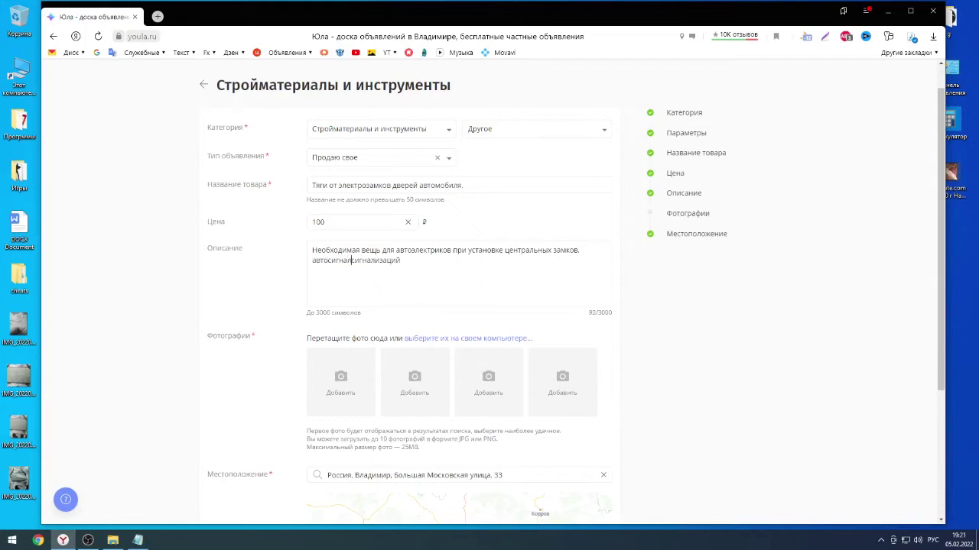
key(BackSpace)
key(BackSpace)
key(BackSpace)
key(BackSpace)
key(BackSpace)
Insert "автосервисов," before "автоэлектриков" in the description draft
click(396, 250)
text(автосервисов)
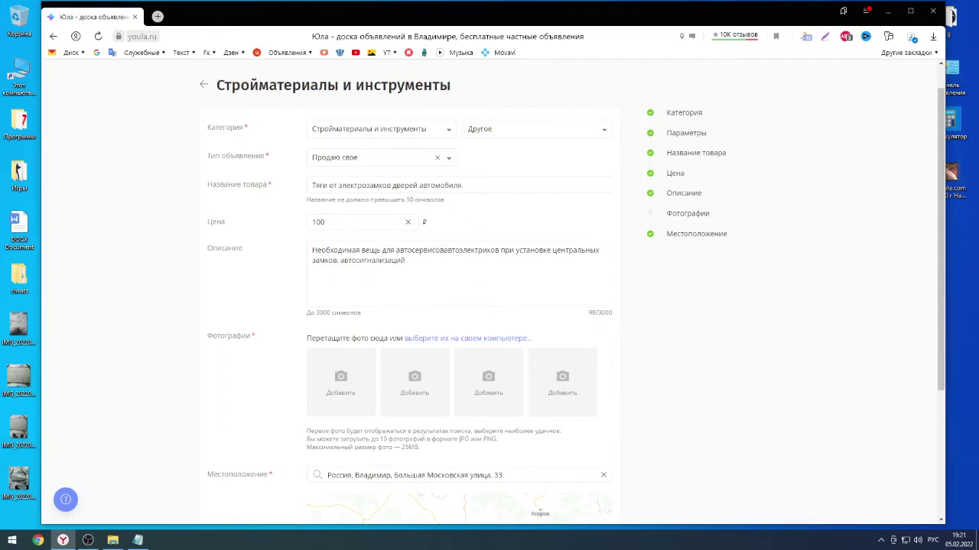
double_click(440, 250)
click(441, 250)
text(в,)
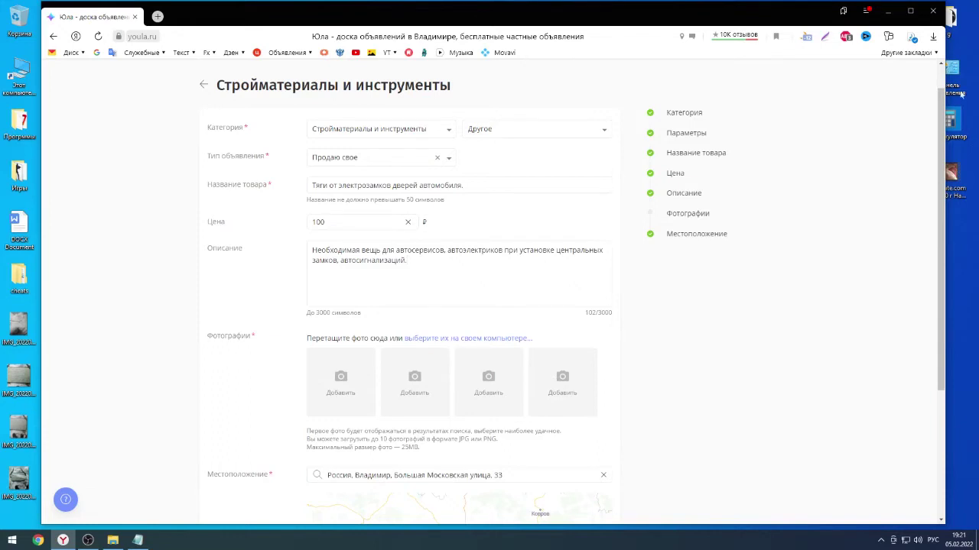
Try to reword the beginning of the description draft as "Нужная и необходимая вещь"
click(312, 250)
text(Ну)
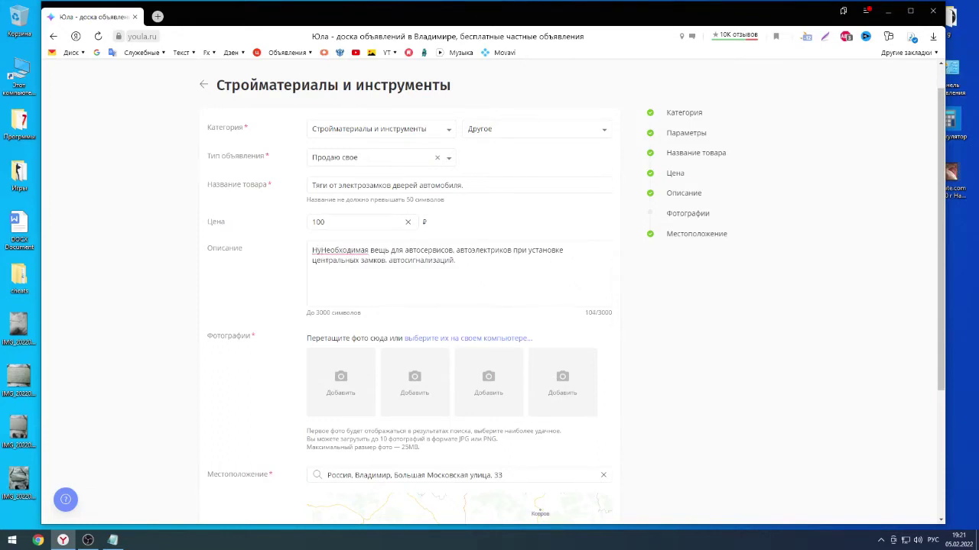
text(жная и по)
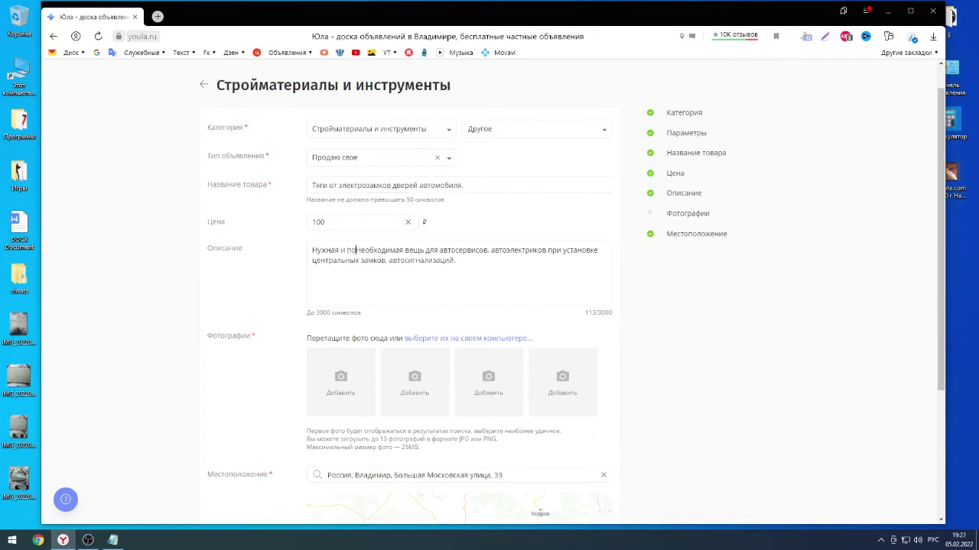
key(BackSpace)
key(BackSpace)
key(Delete)
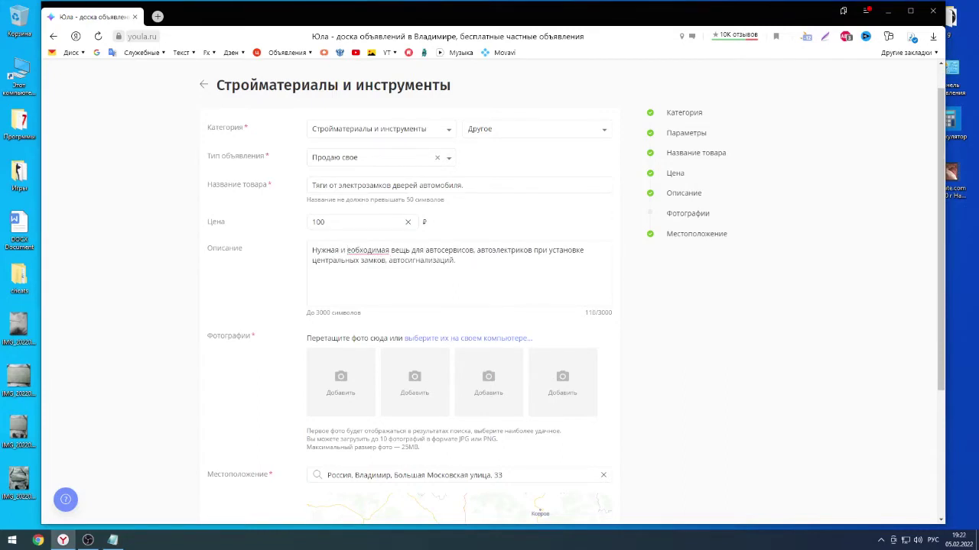
text(н)
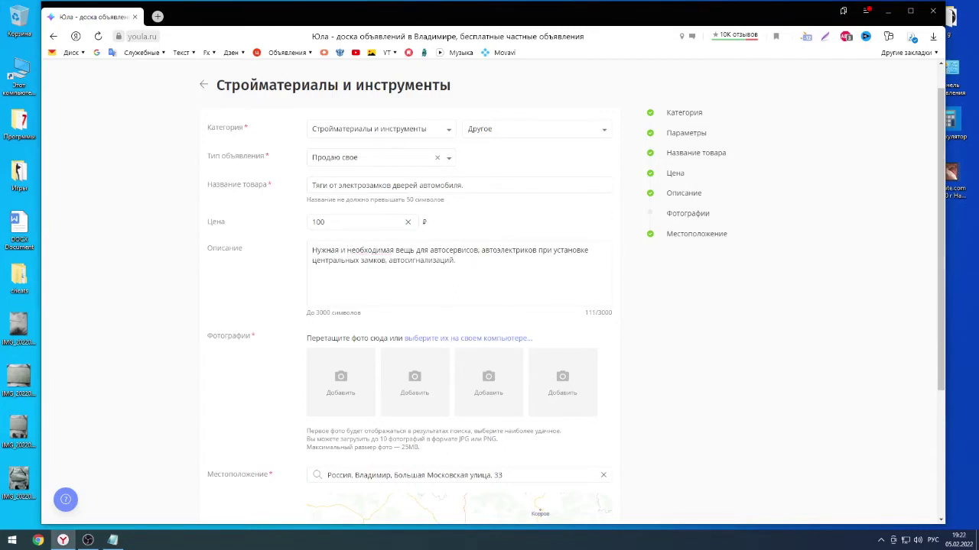
key(BackSpace)
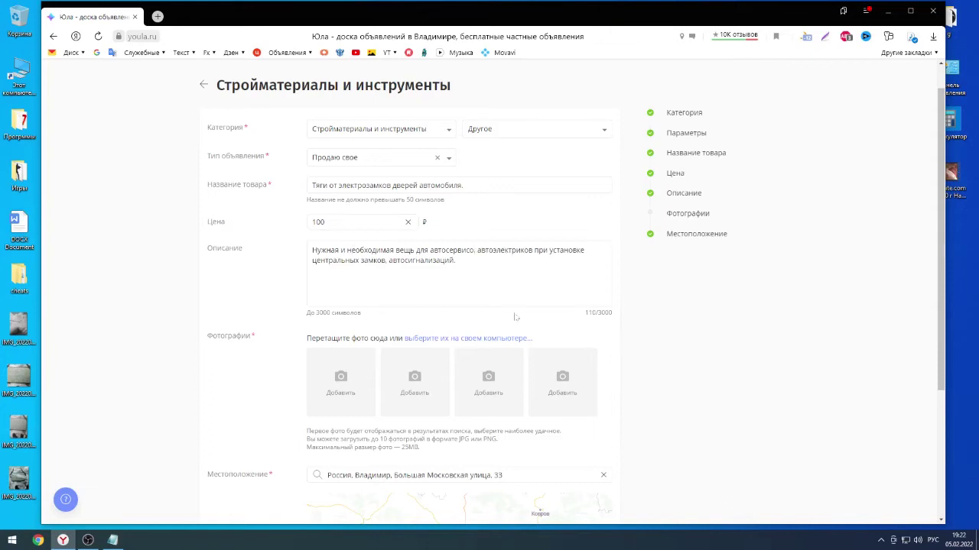
Replace the description with "Нужная и необходимая вещь для автосервисов и автоэлектриков при установке центральных замков и сигнализации."
drag(457, 261, 308, 254)
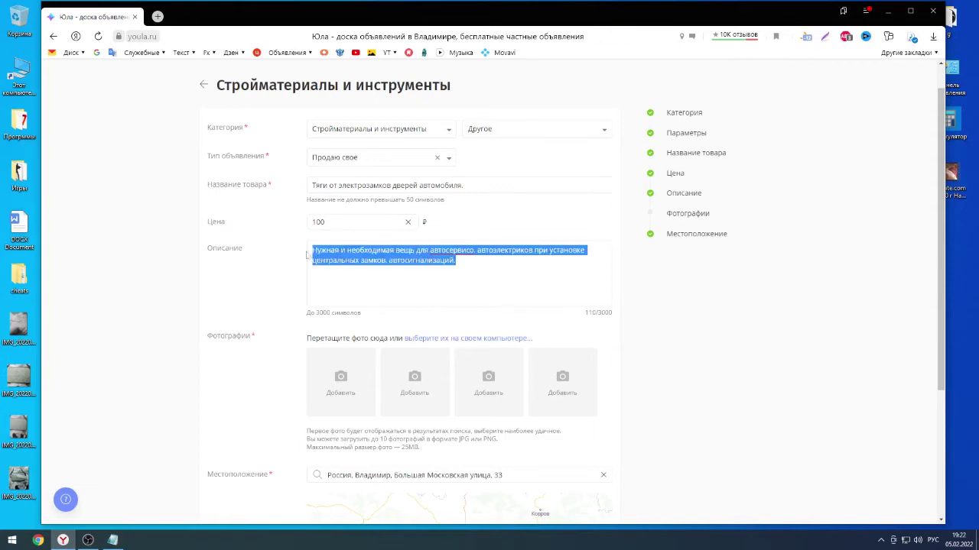
key(BackSpace)
text(Не)
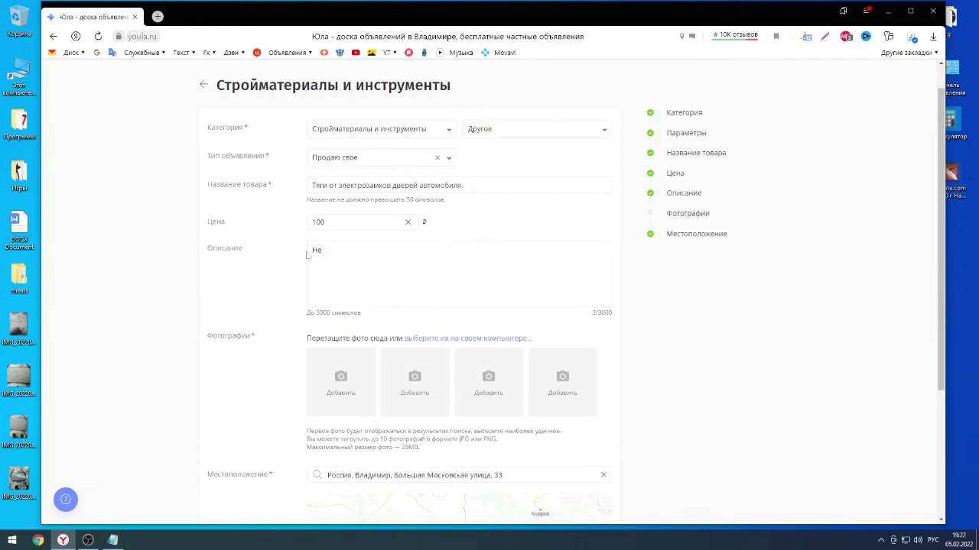
key(BackSpace)
text(нужная и необходимая вещь для автосервис)
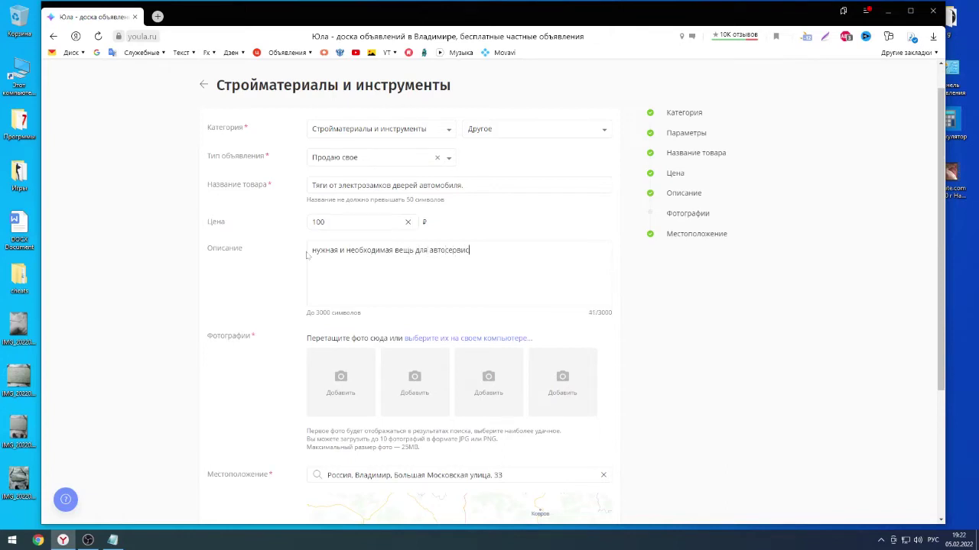
text(ов и автоэлектриков при установке )
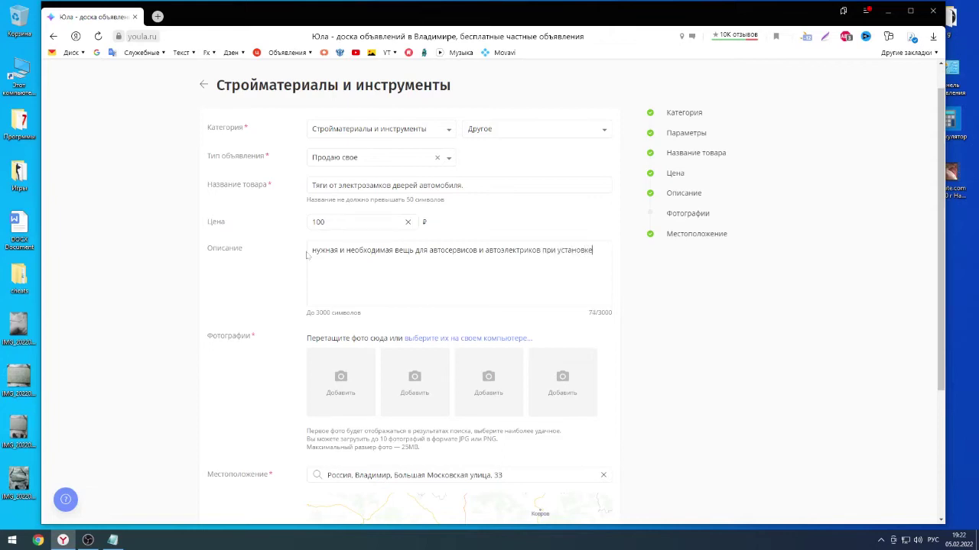
text(центральных замков и сигнализации)
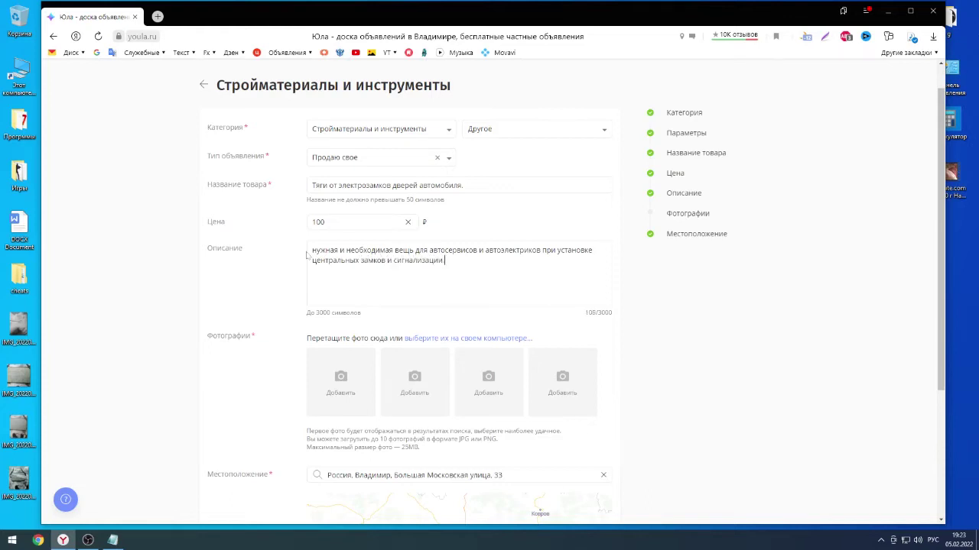
text(.)
key(Delete)
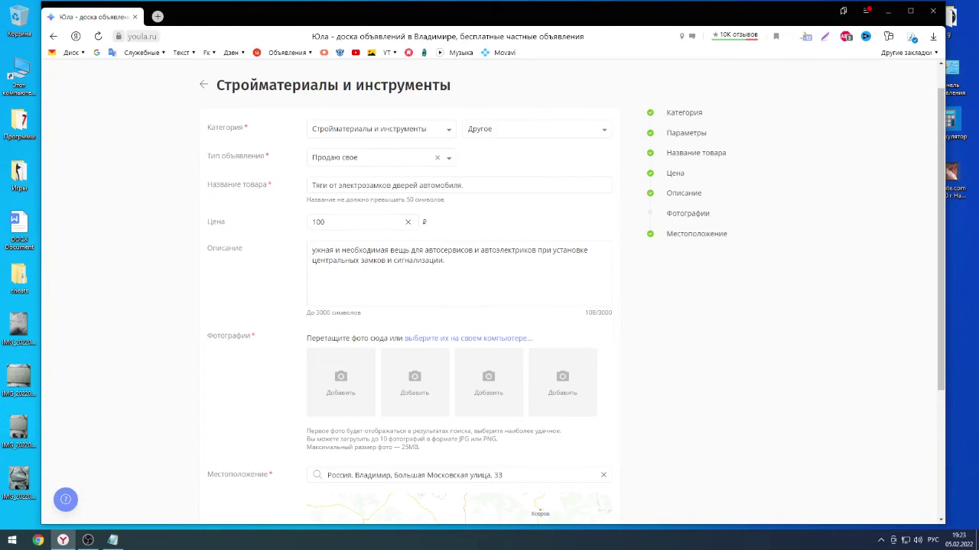
text(Н)
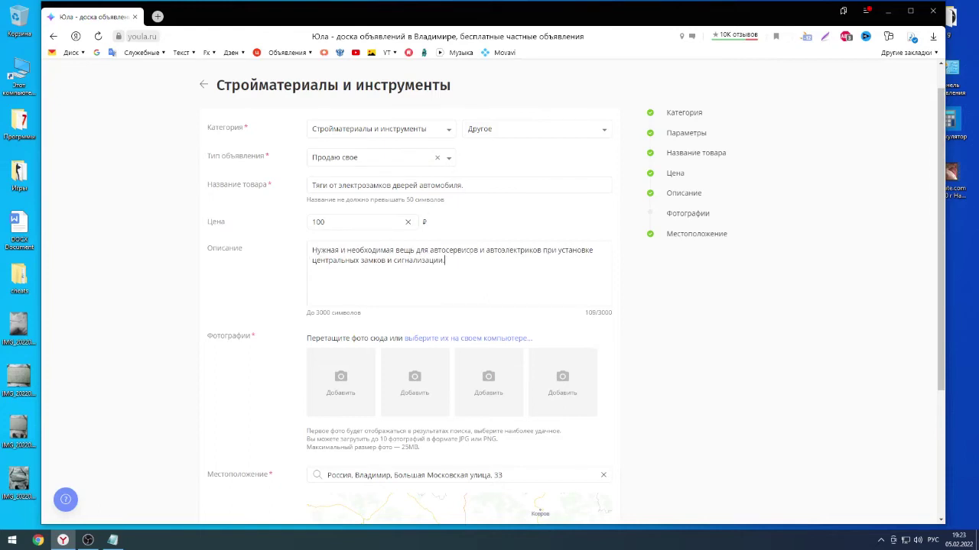
Append the sentence "Отдельно найти их достаточно трудно." to the description, followed by a blank line
text( Отдельно найти их достаточно трудно.)
key(Return)
key(Return)
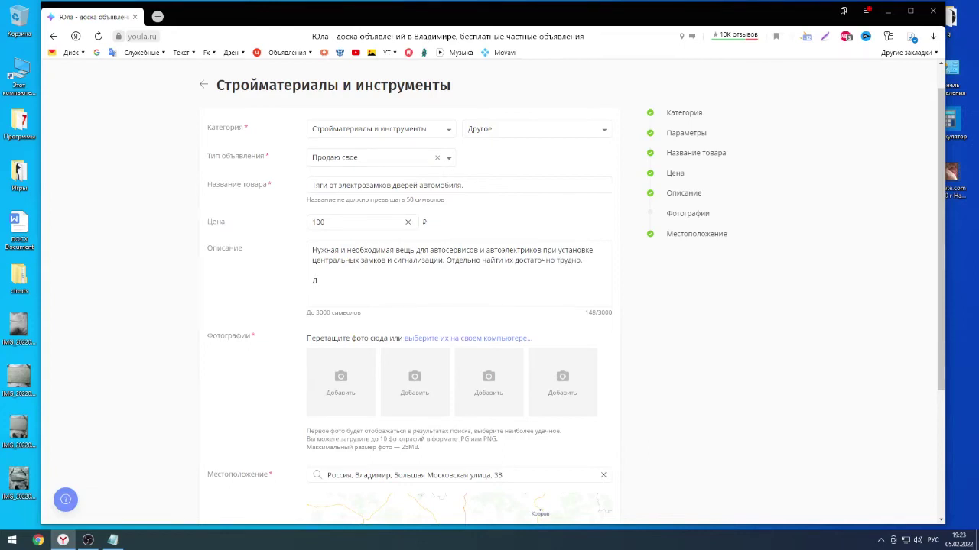
Add a second description paragraph: "Новые, покрыты хромом гальваническим способом. Даже ещё в заводской упаковочной плёнке."
text(Новые, погрыты)
right_click(356, 281)
click(383, 286)
text(хромом)
text( в г)
text(альваниче)
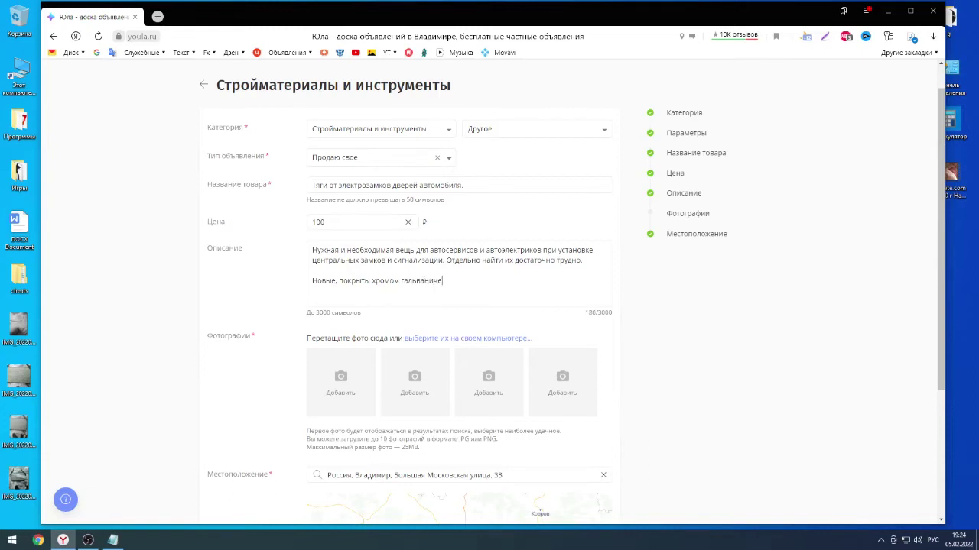
text(ским способом. Даже еще )
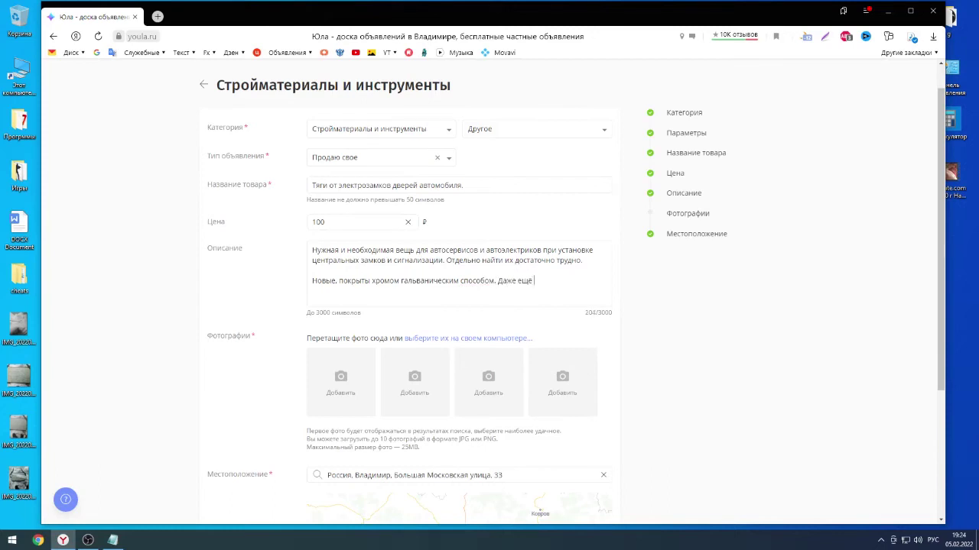
text(в заводской упаковочной плёнке.)
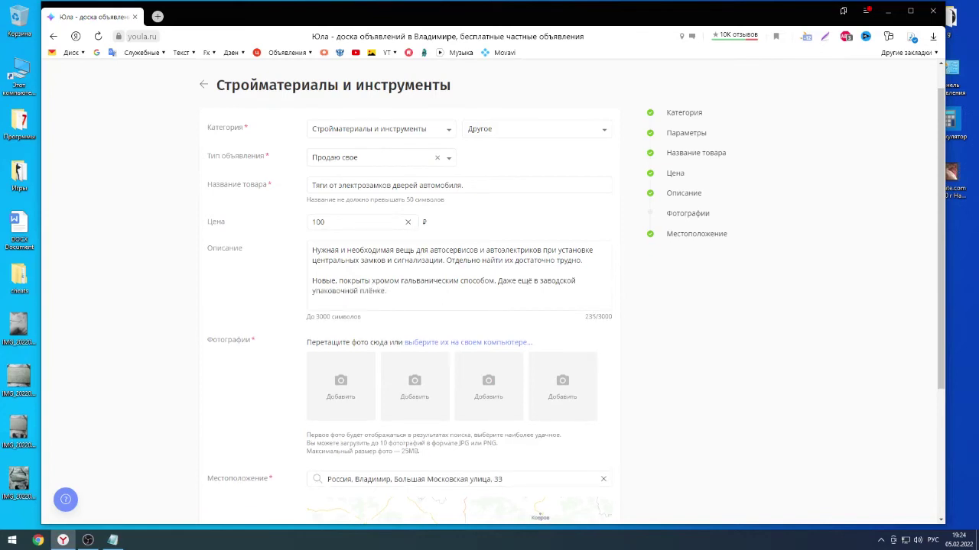
Shorten the second paragraph's last sentence to "В заводской упаковочной плёнке." and leave a blank line after it
drag(538, 280, 497, 281)
text(В)
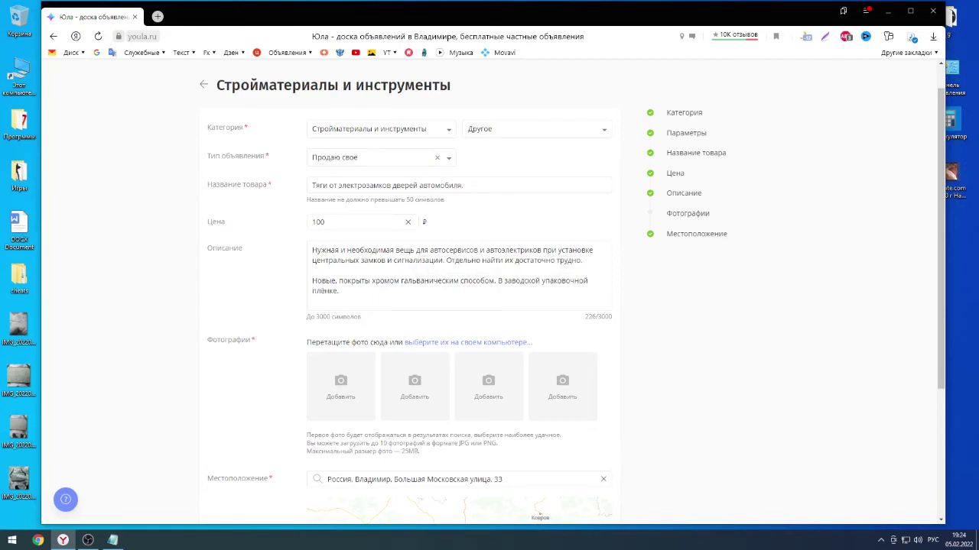
key(Return)
key(Return)
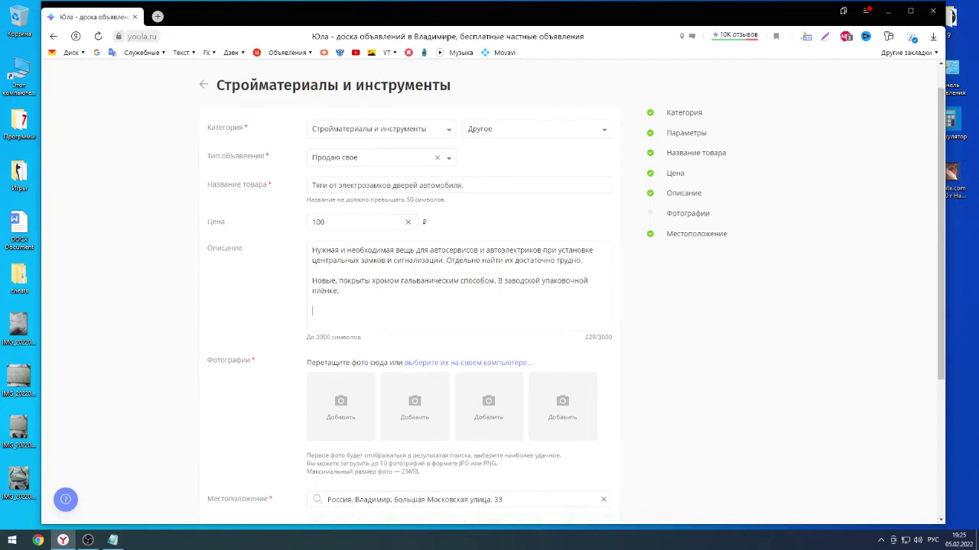
Add a third description paragraph: "Лежат в гараже без надобности. Перекладываю их с место на место. Выкинуть жалко, может кому пригодится."
text(Лежат в гараже без надобности. Перек)
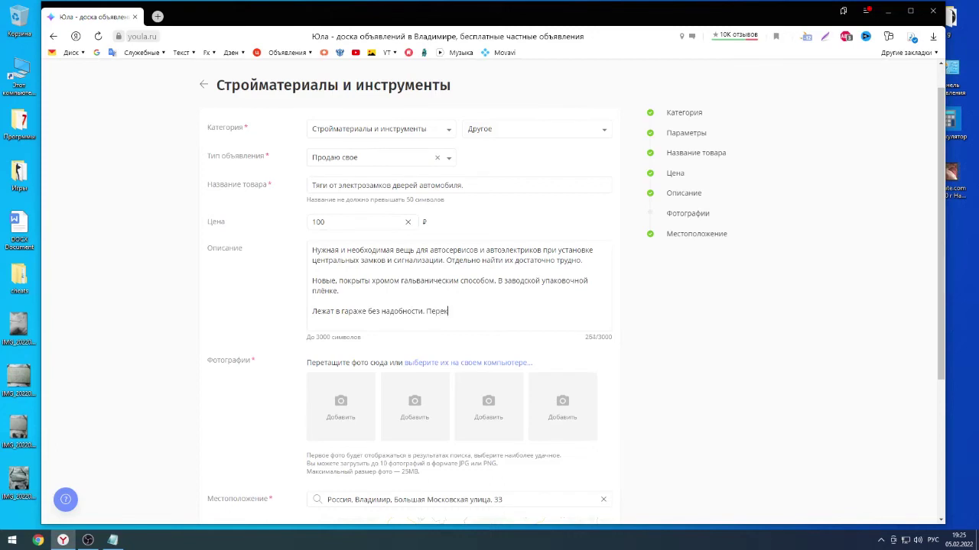
text(ладываю их с место на место. Вы)
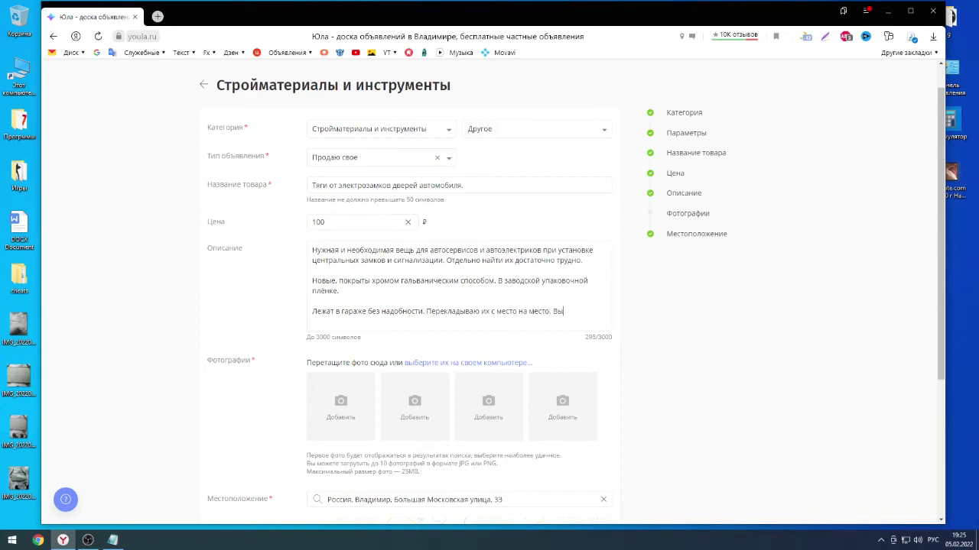
text(кинуть жалко)
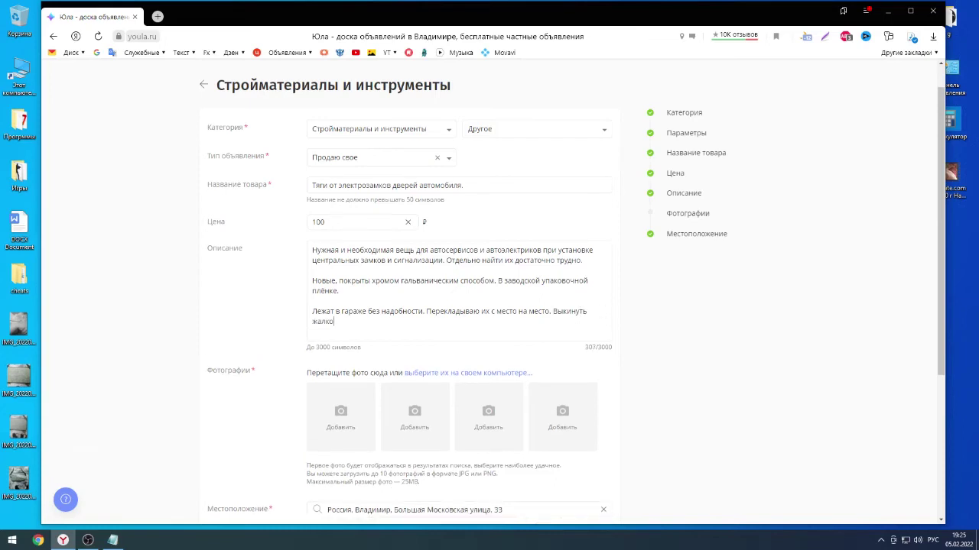
text(. может кому пригодится.)
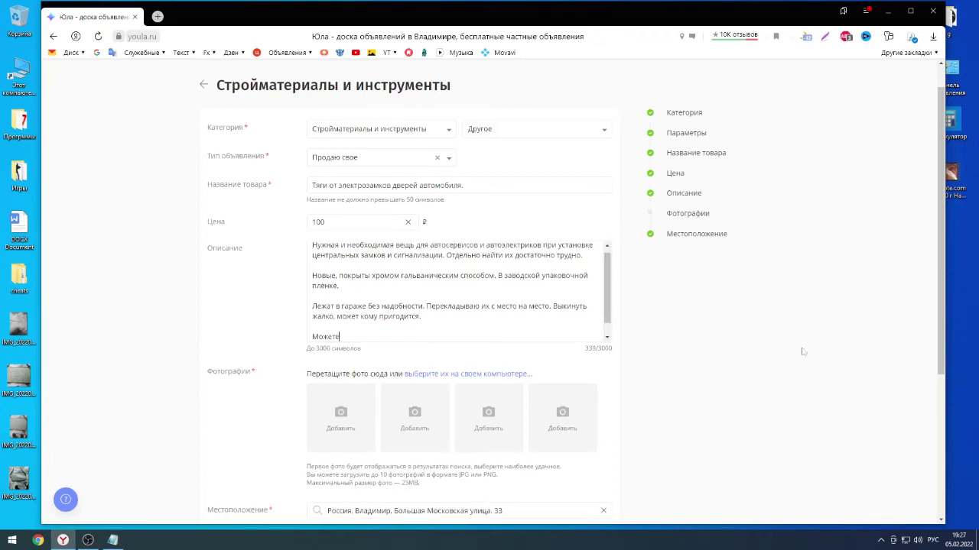
Add the line "Можете предложить свою цену." as a separate description paragraph, followed by a blank line
text(Можете предложить свою цену.)
scroll(451, 143, up, 1)
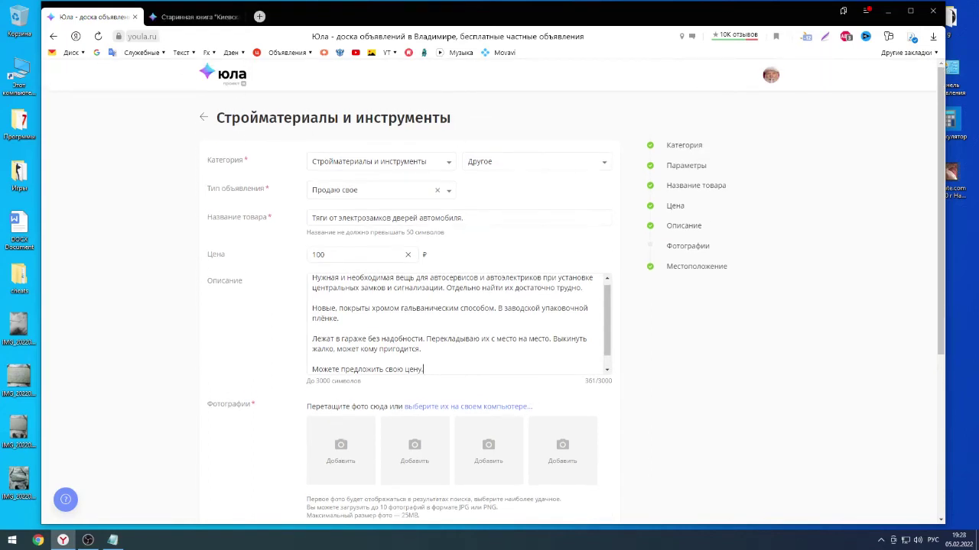
text(.)
key(Return)
key(Return)
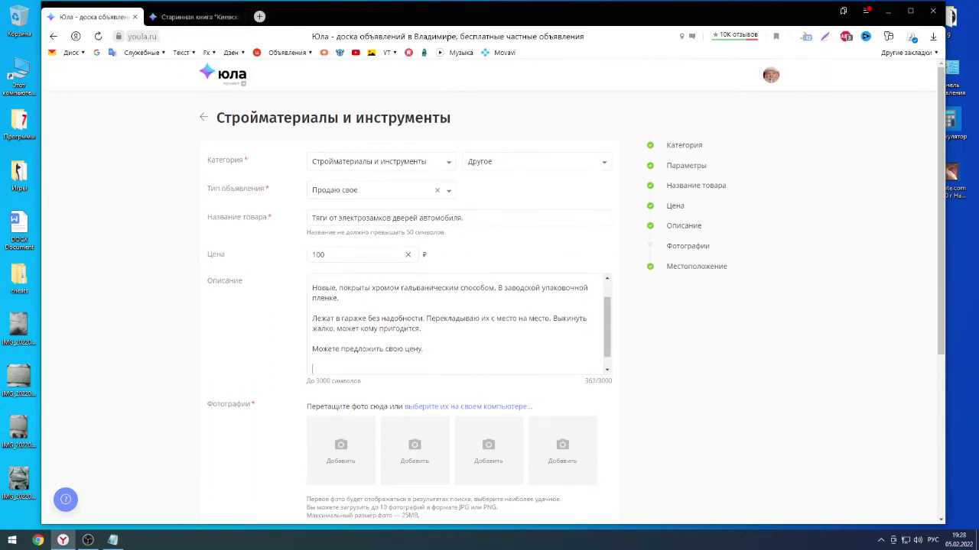
Paste the copied closing block with the asterisk divider, postal shipping note and withdrawal note into the description, separated by a blank line
right_click(321, 367)
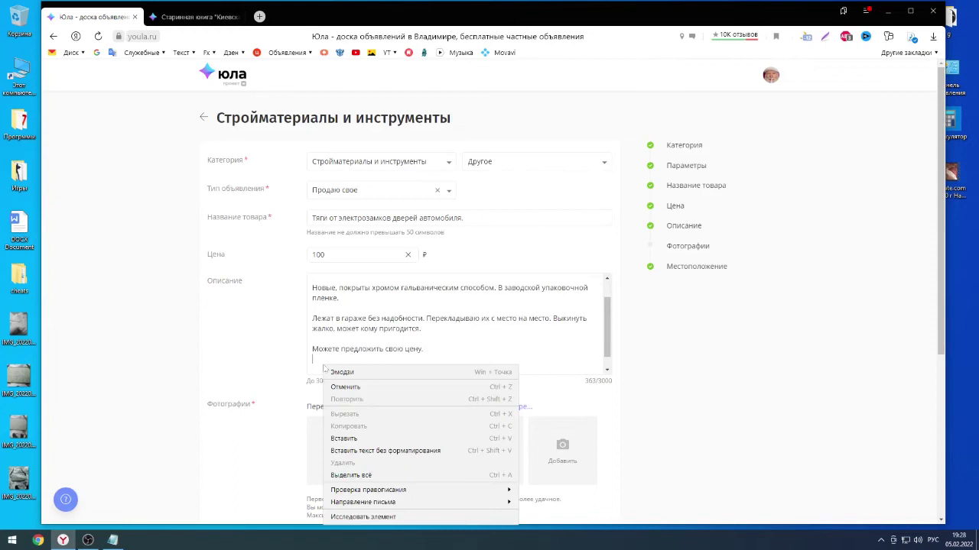
click(359, 438)
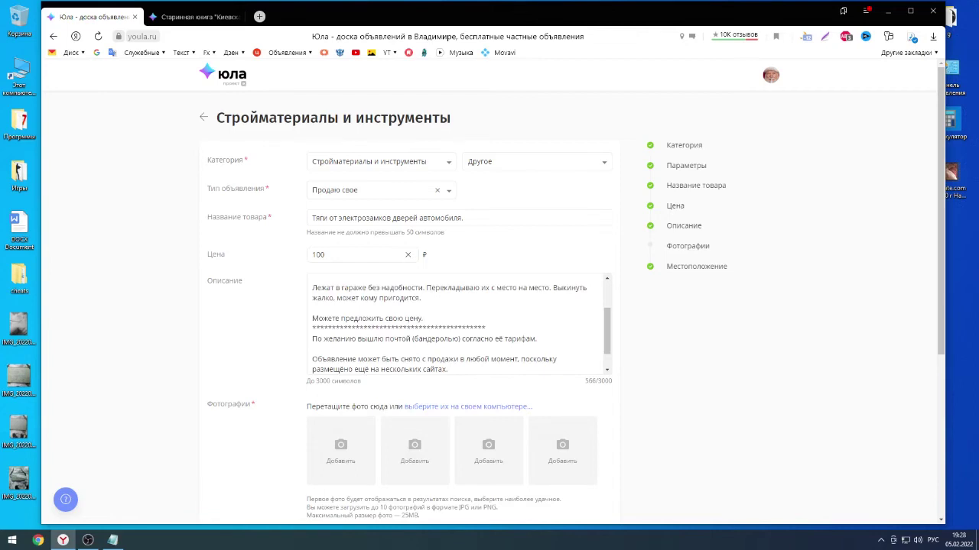
key(Return)
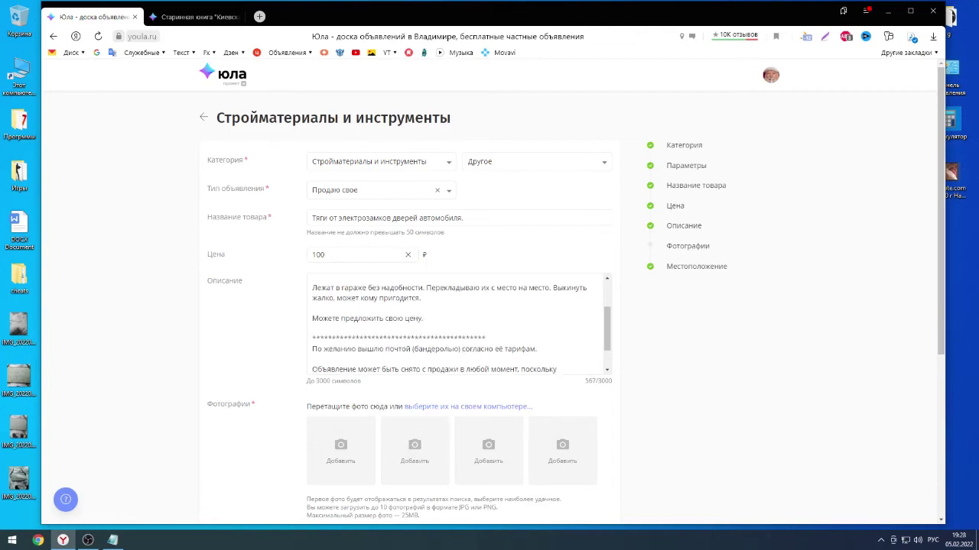
Delete "(бандеролью)" from the postal shipping sentence and check the description text
key(BackSpace)
key(BackSpace)
key(BackSpace)
key(BackSpace)
key(BackSpace)
key(BackSpace)
key(BackSpace)
key(BackSpace)
key(BackSpace)
key(BackSpace)
key(BackSpace)
key(BackSpace)
key(BackSpace)
key(BackSpace)
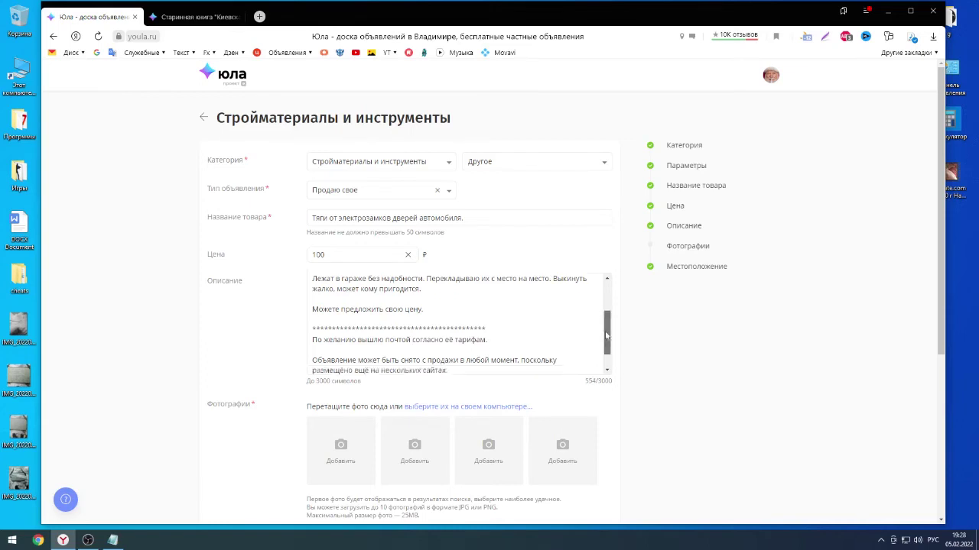
scroll(458, 321, down, 1)
scroll(458, 321, up, 1)
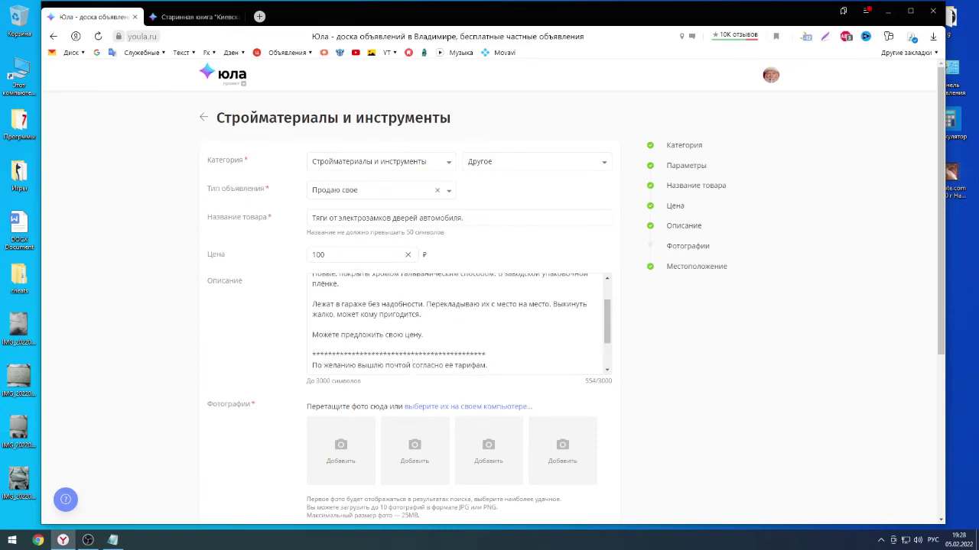
scroll(412, 354, up, 2)
scroll(412, 354, down, 3)
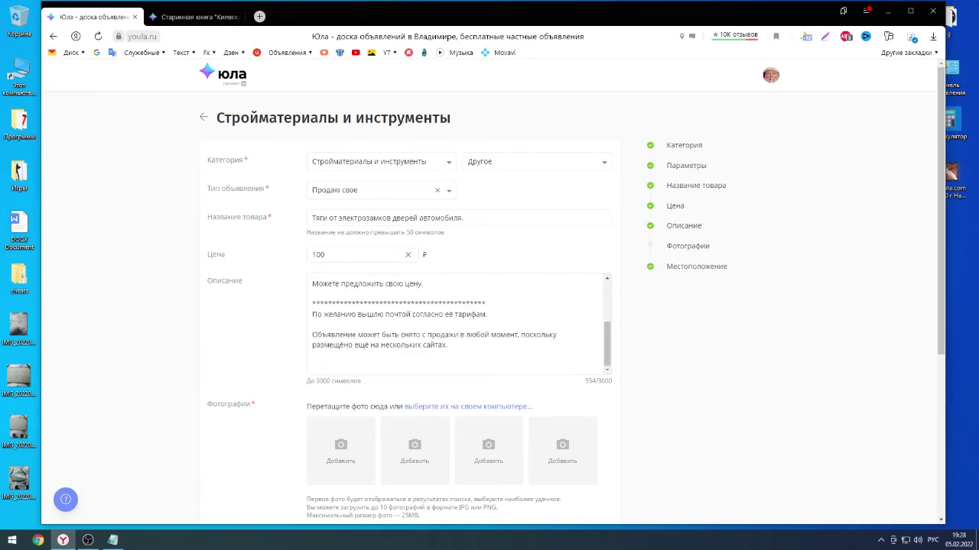
Shift the browser window to uncover the desktop files and add the four IMG photos from the desktop to the listing
drag(490, 15, 515, 14)
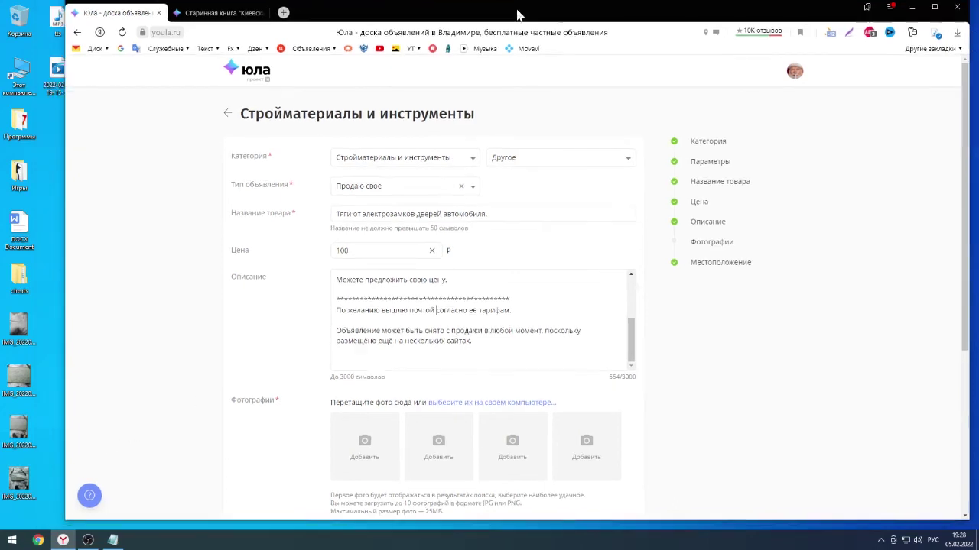
drag(43, 503, 386, 456)
scroll(806, 349, down, 2)
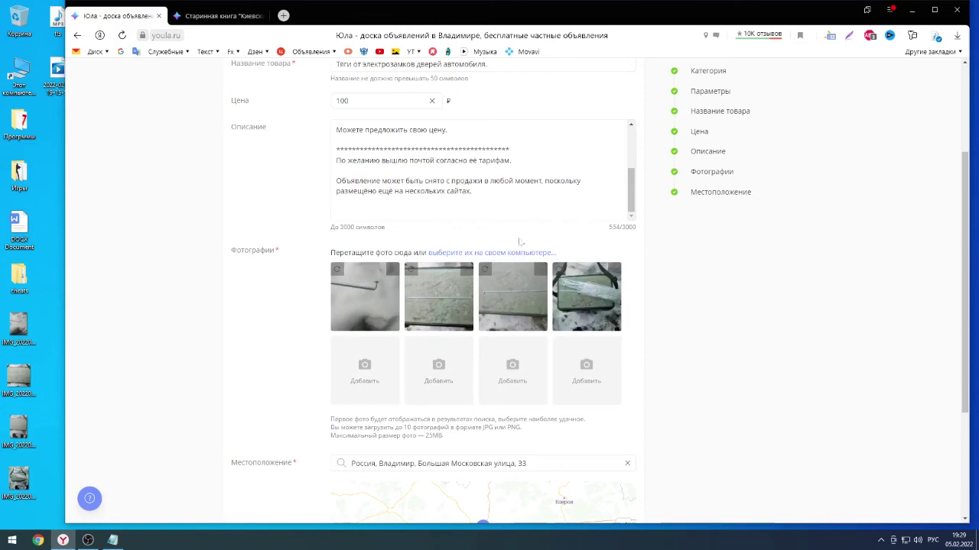
Replace the listing's location with "Россия, Юрьев-Польский" by searching for "юрьев-"
scroll(589, 327, up, 1)
scroll(650, 336, down, 2)
scroll(687, 344, down, 2)
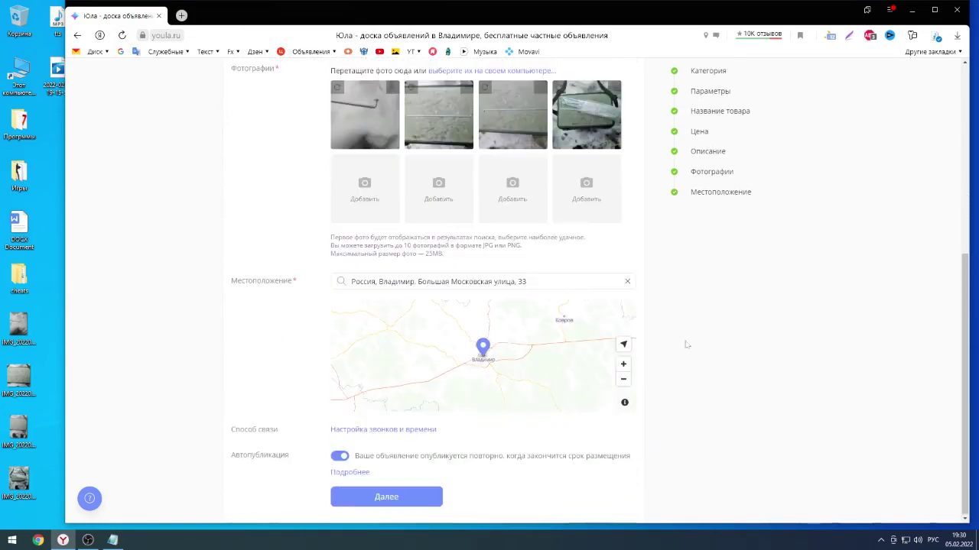
click(627, 283)
drag(392, 281, 275, 293)
text(юр)
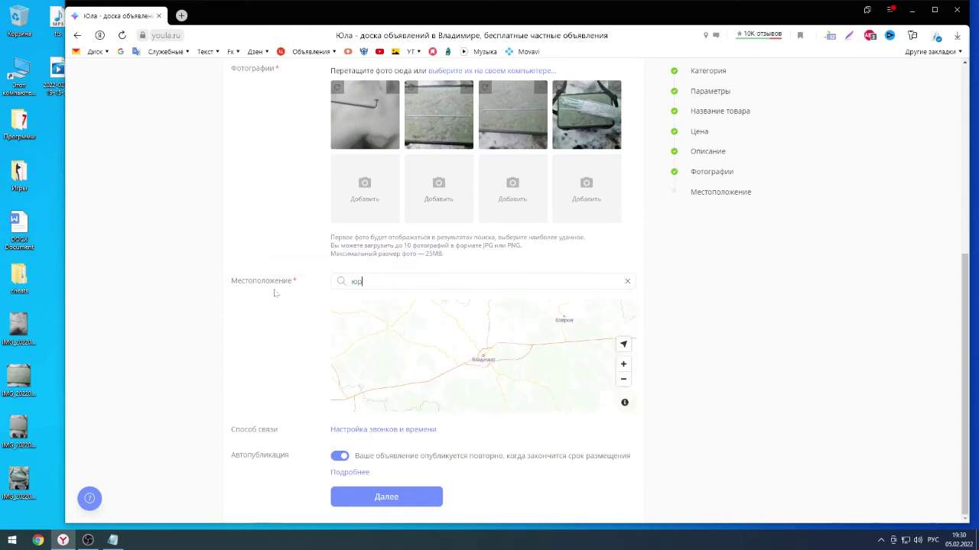
text(ьев-)
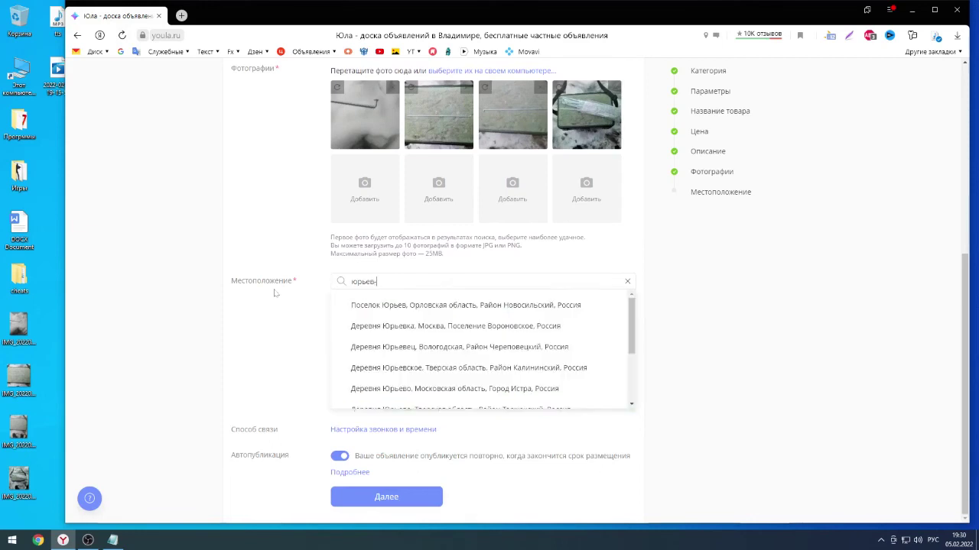
click(433, 307)
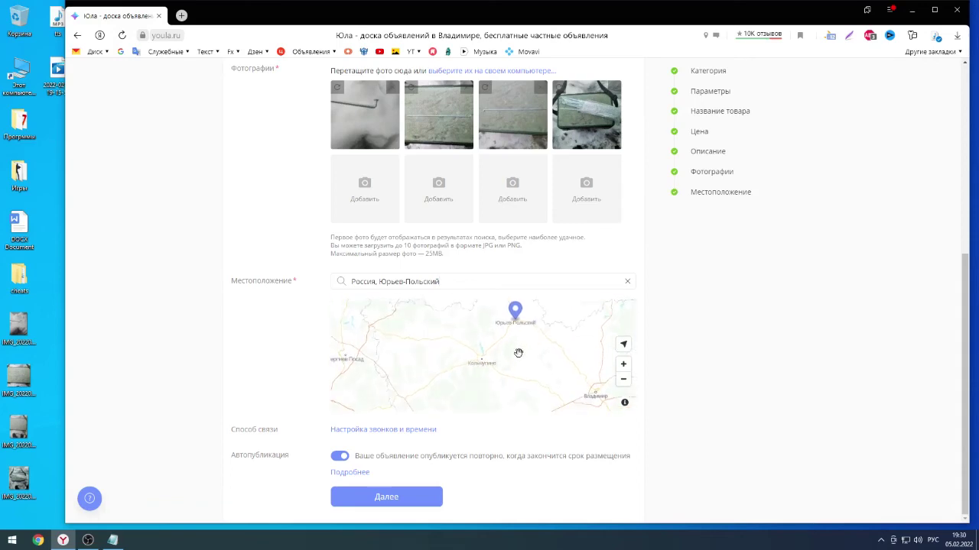
Review the completed form and full description, proceed to the preview and publish the listing
scroll(698, 342, up, 5)
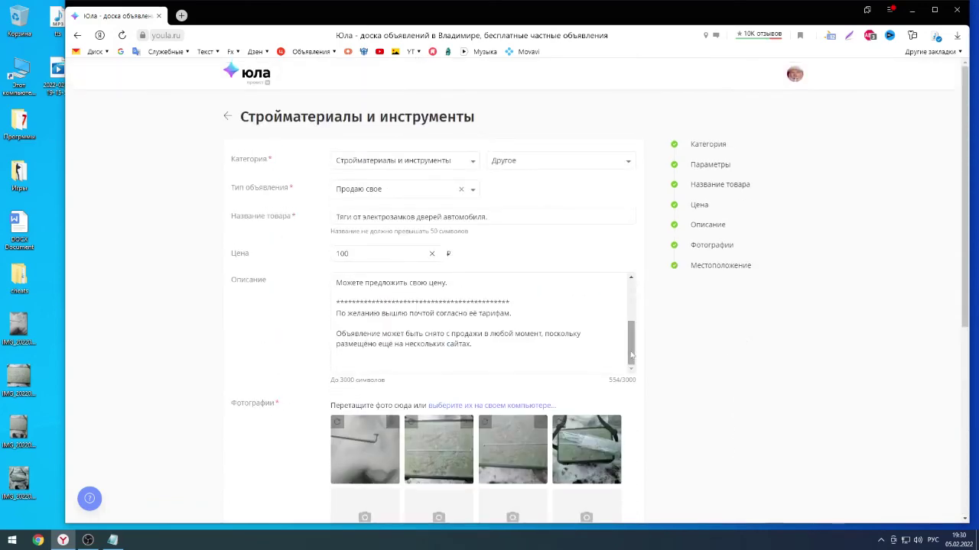
drag(632, 344, 624, 300)
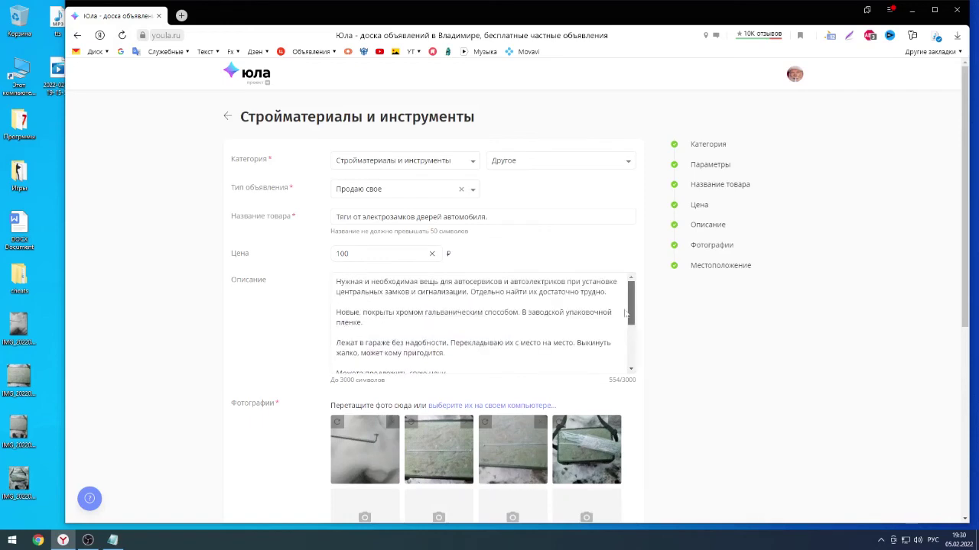
scroll(624, 299, down, 3)
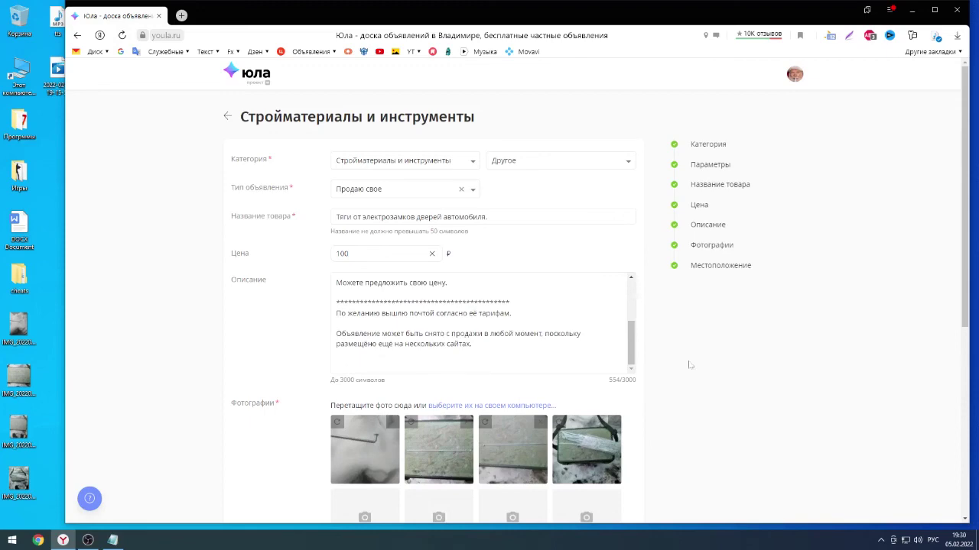
scroll(691, 365, down, 5)
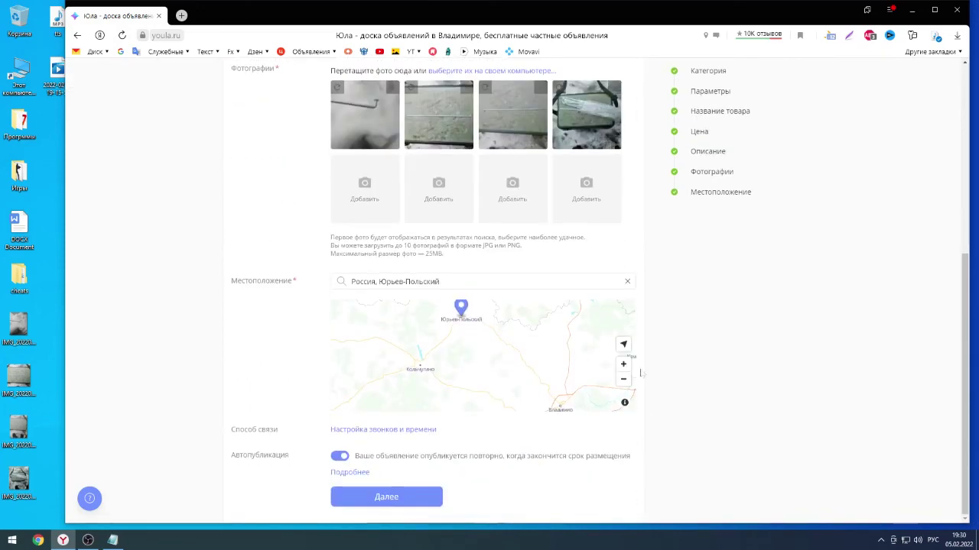
click(384, 500)
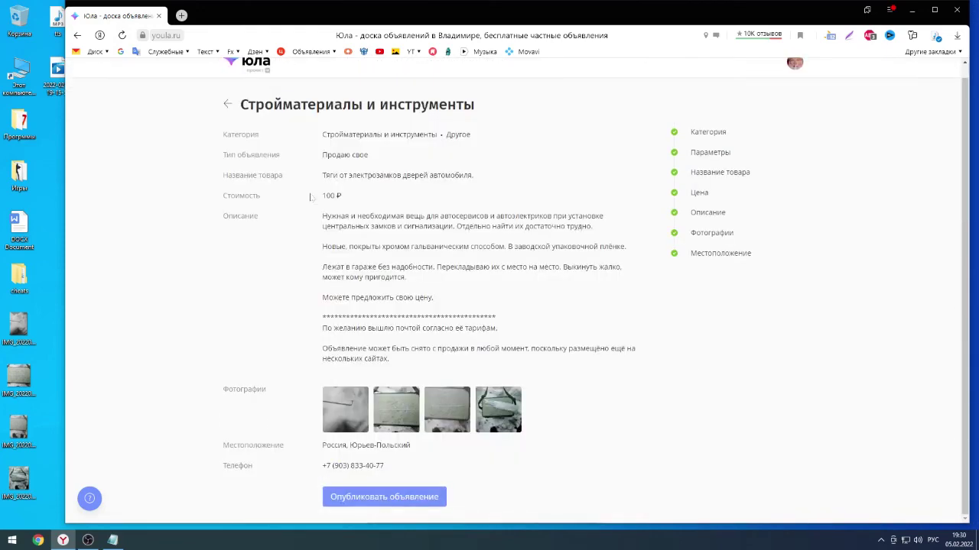
click(394, 502)
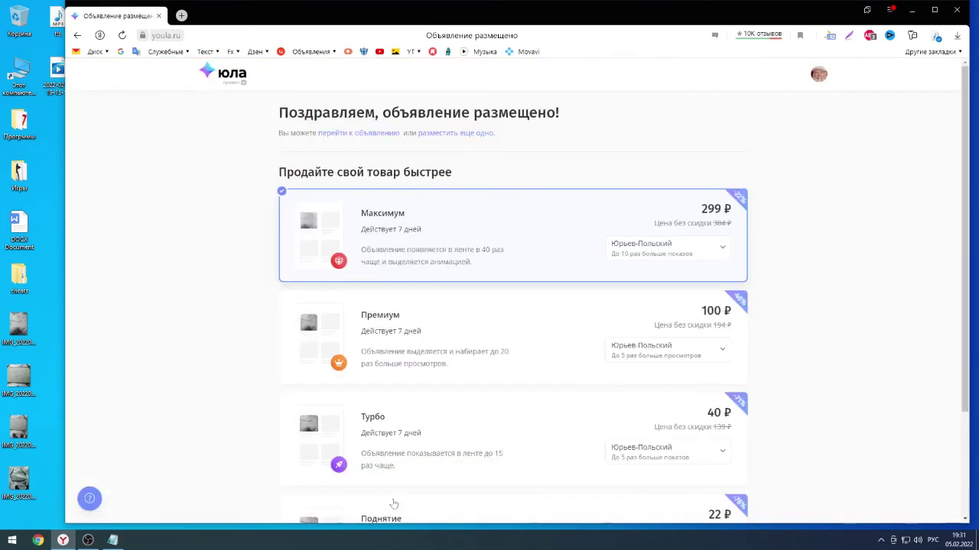
Open the published listing and check its fourth photo at full size and the rest of the page
click(356, 132)
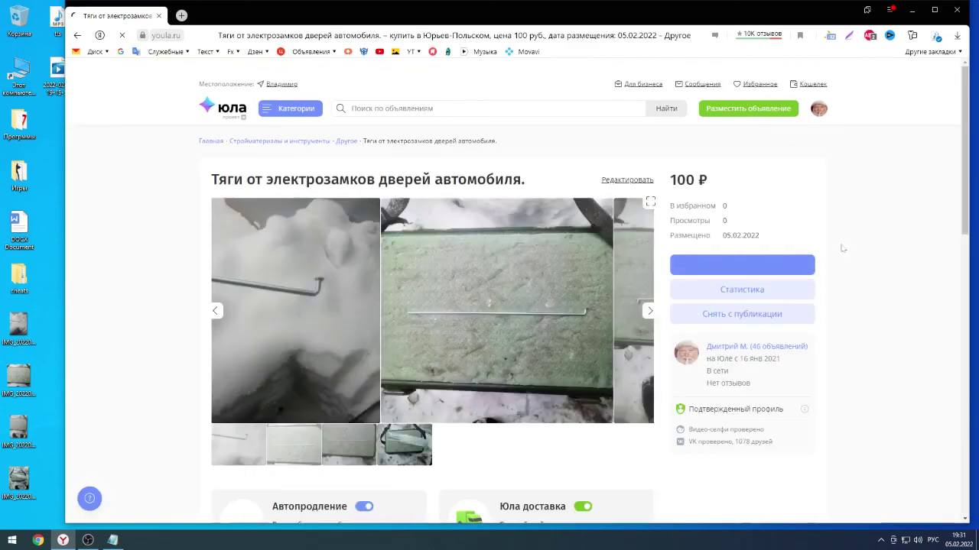
scroll(849, 247, down, 3)
scroll(810, 268, up, 1)
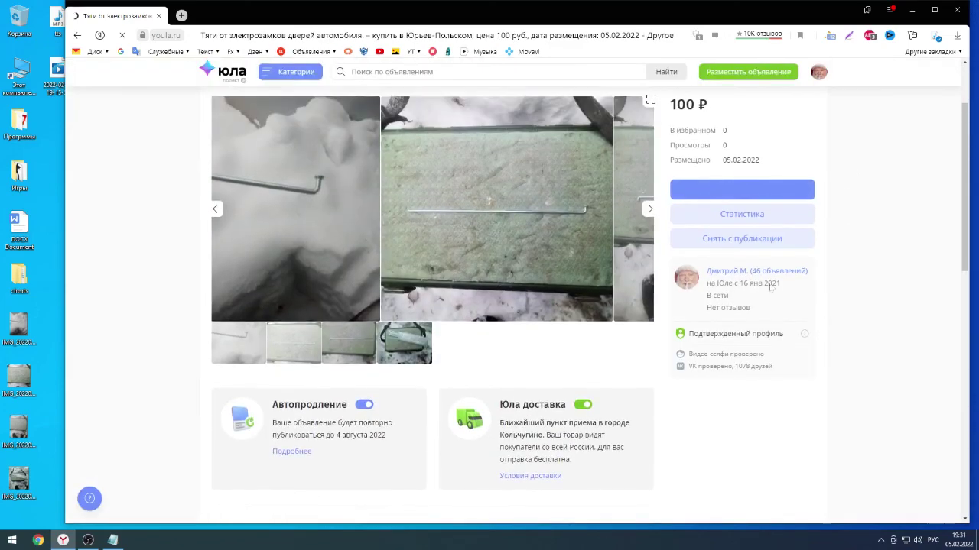
click(413, 362)
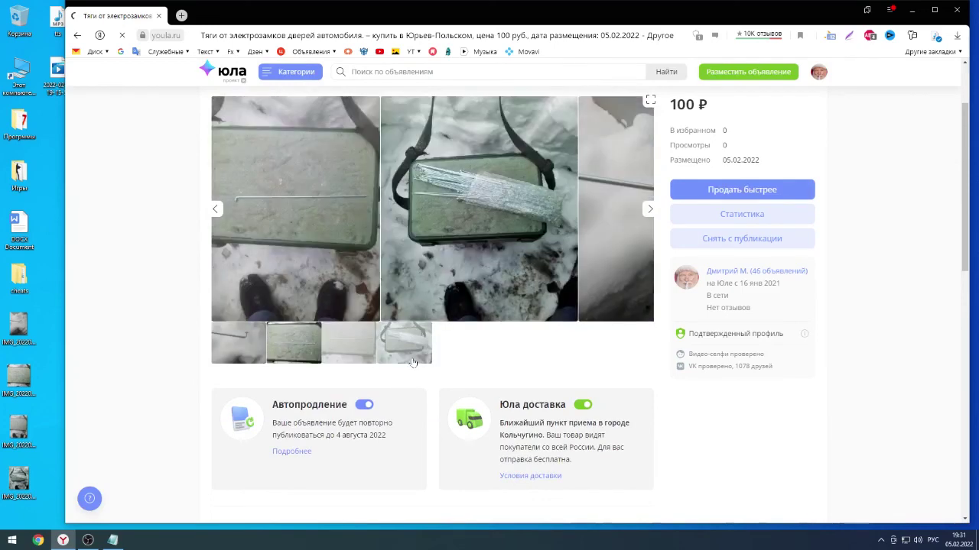
click(484, 229)
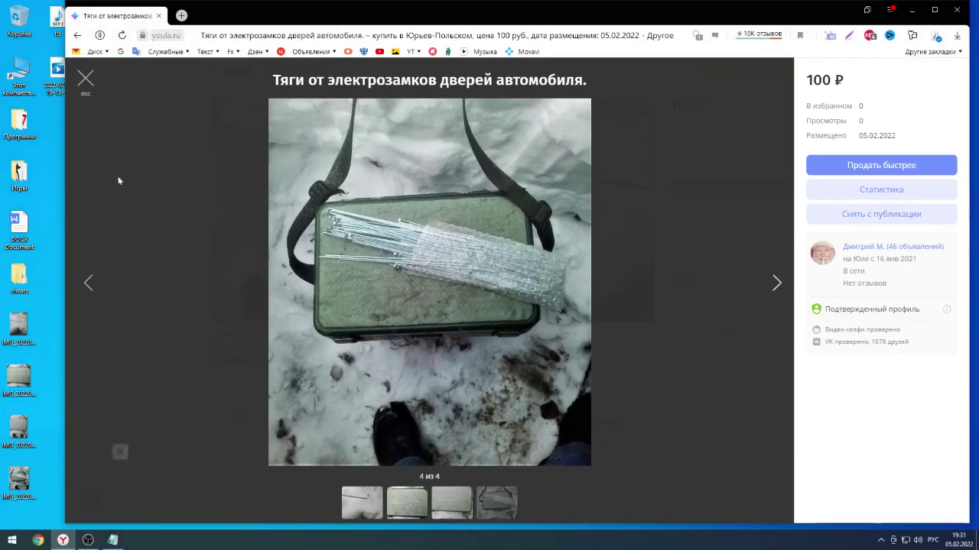
click(86, 80)
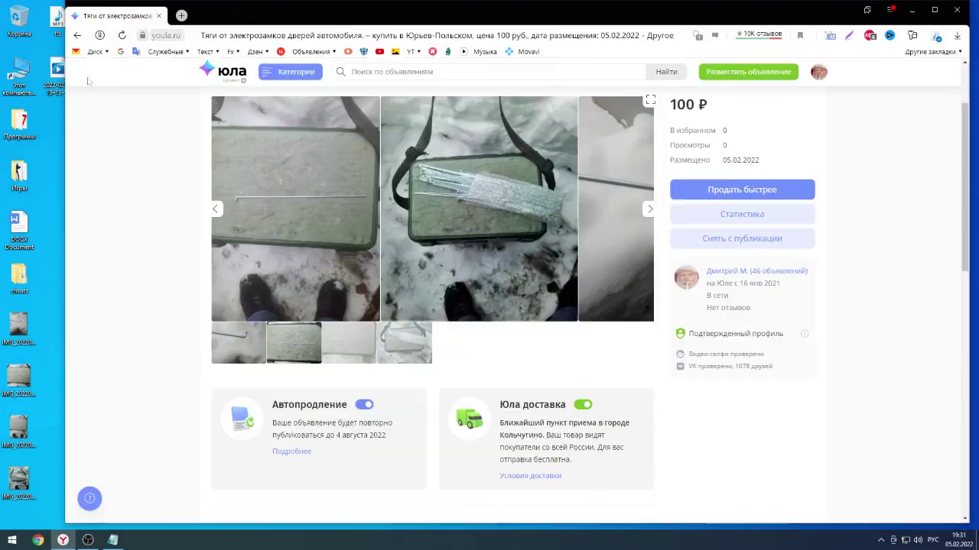
scroll(817, 348, down, 3)
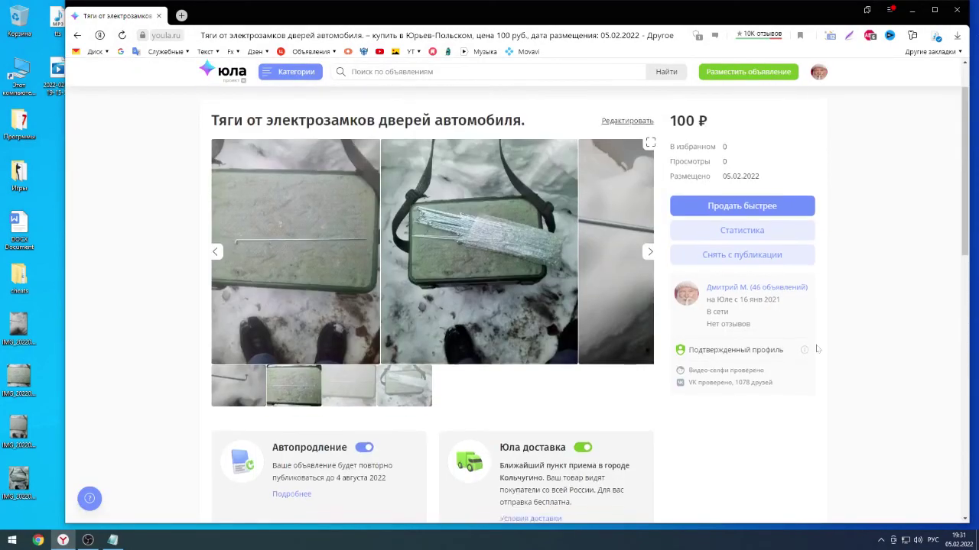
scroll(816, 348, down, 7)
scroll(817, 348, up, 10)
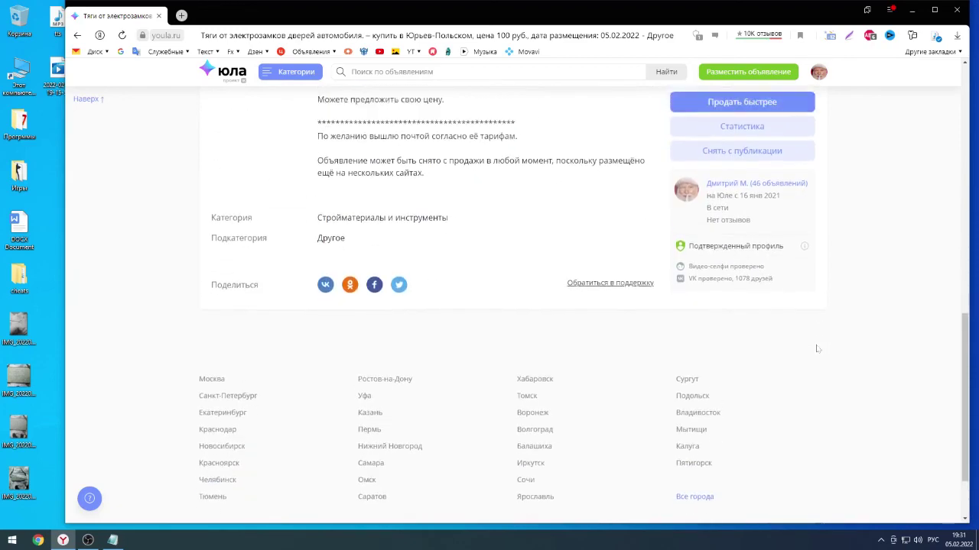